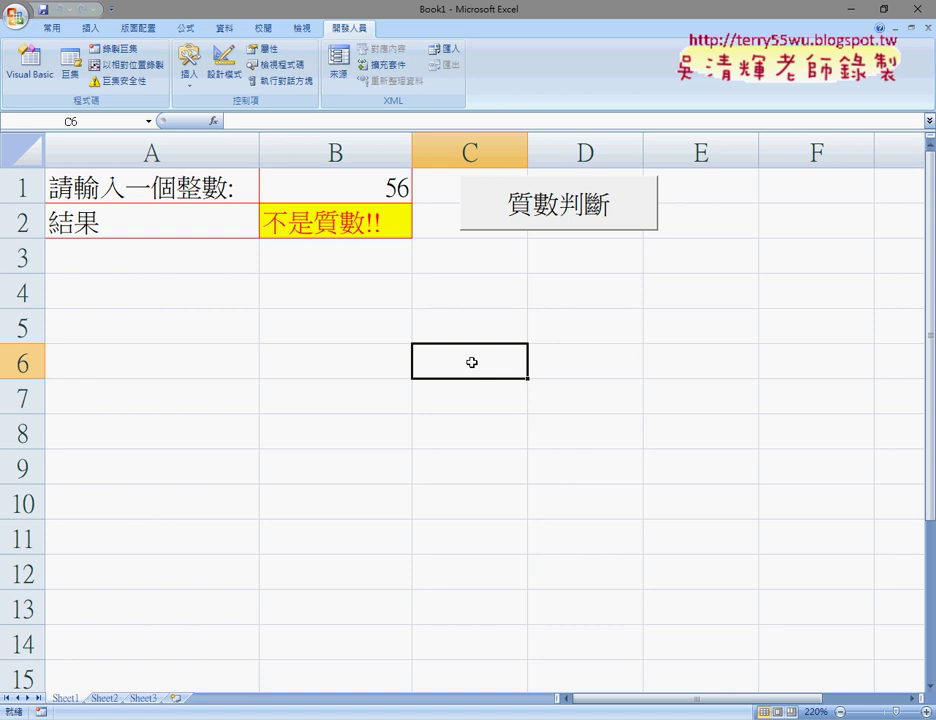
# Step: In the VBA editor, run Sub 質數判斷 so its 請輸入一個整數: input box appears
pyautogui.click(487, 300)
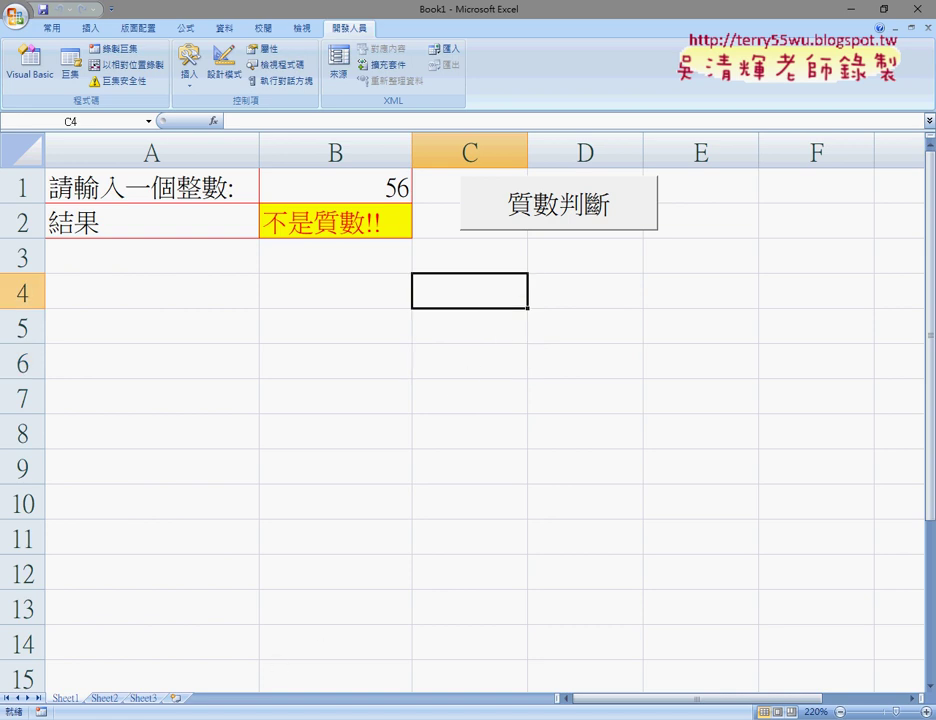
pyautogui.click(326, 640)
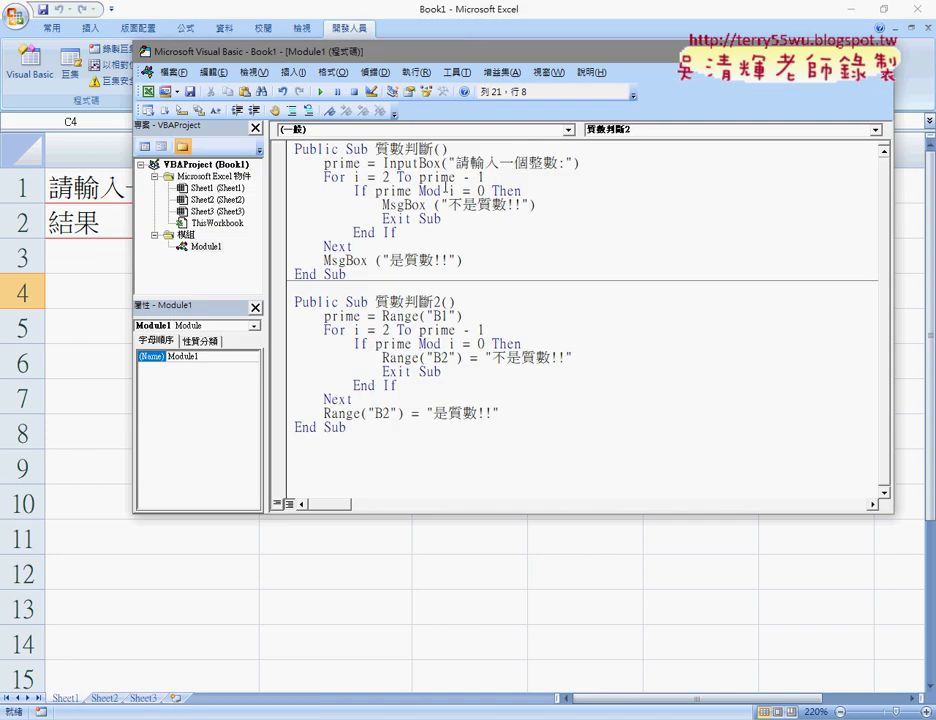
pyautogui.doubleClick(391, 164)
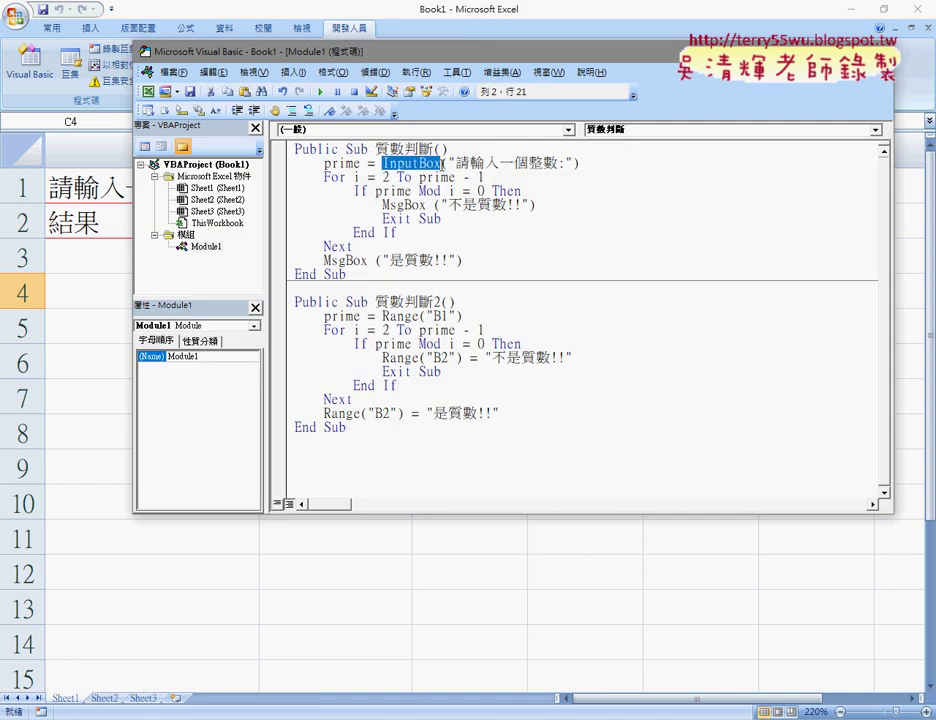
pyautogui.doubleClick(401, 205)
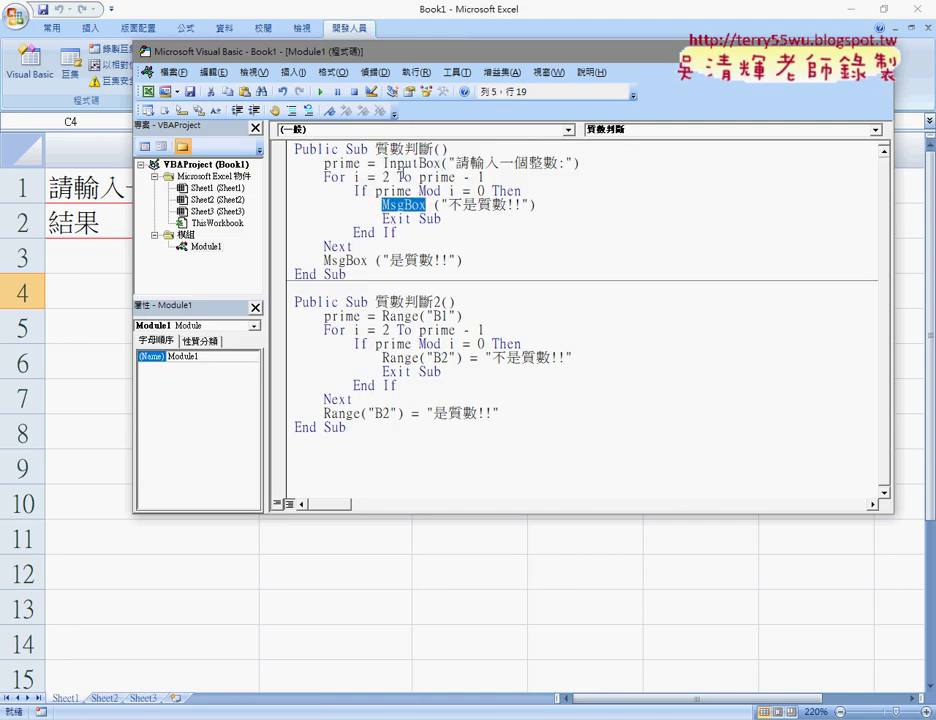
pyautogui.click(383, 163)
pyautogui.doubleClick(383, 163)
pyautogui.click(389, 205)
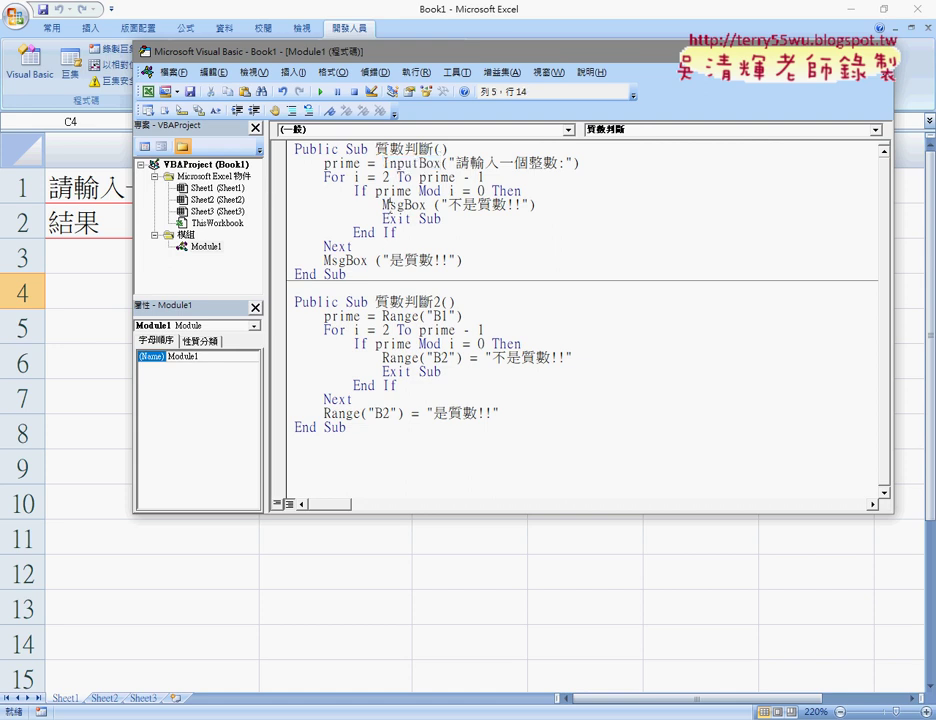
pyautogui.click(320, 94)
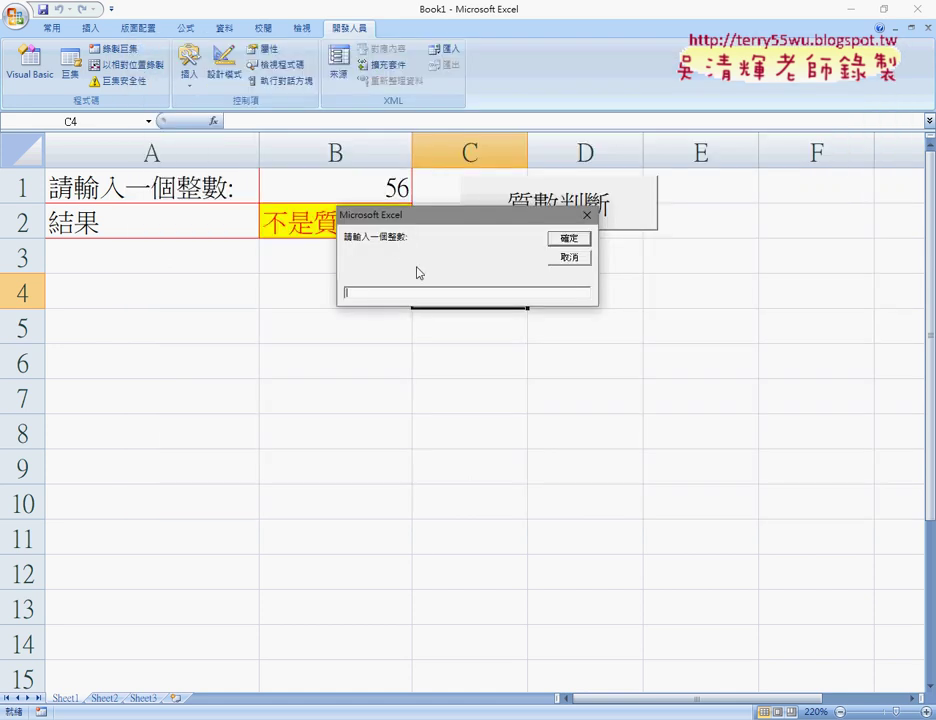
# Step: Enter 53 in the input box and dismiss the prime result message
pyautogui.write('5')
pyautogui.write('3')
pyautogui.click(577, 239)
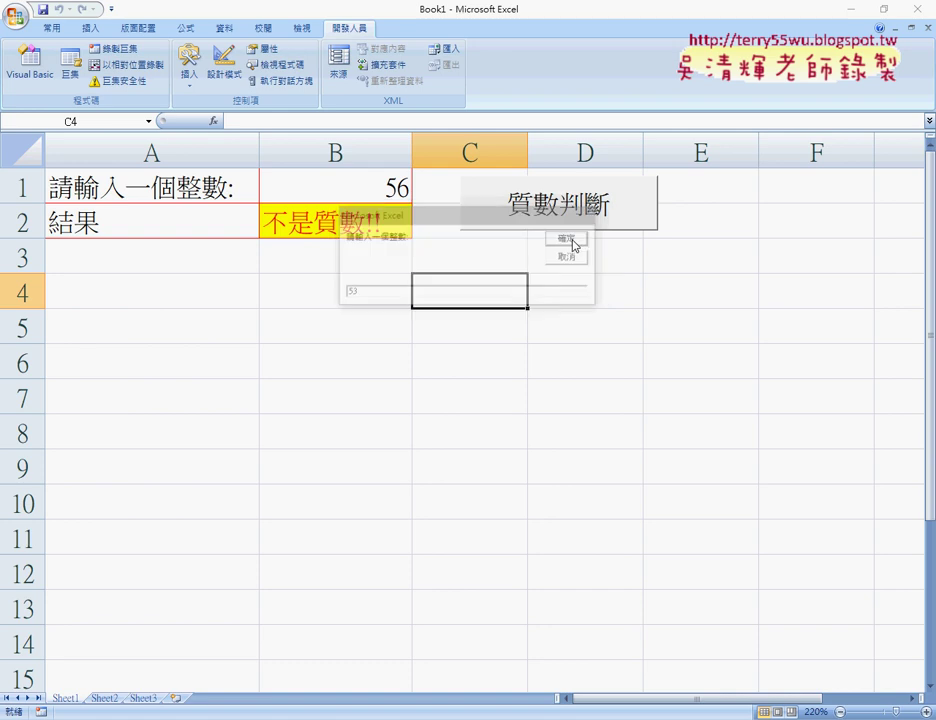
pyautogui.click(474, 412)
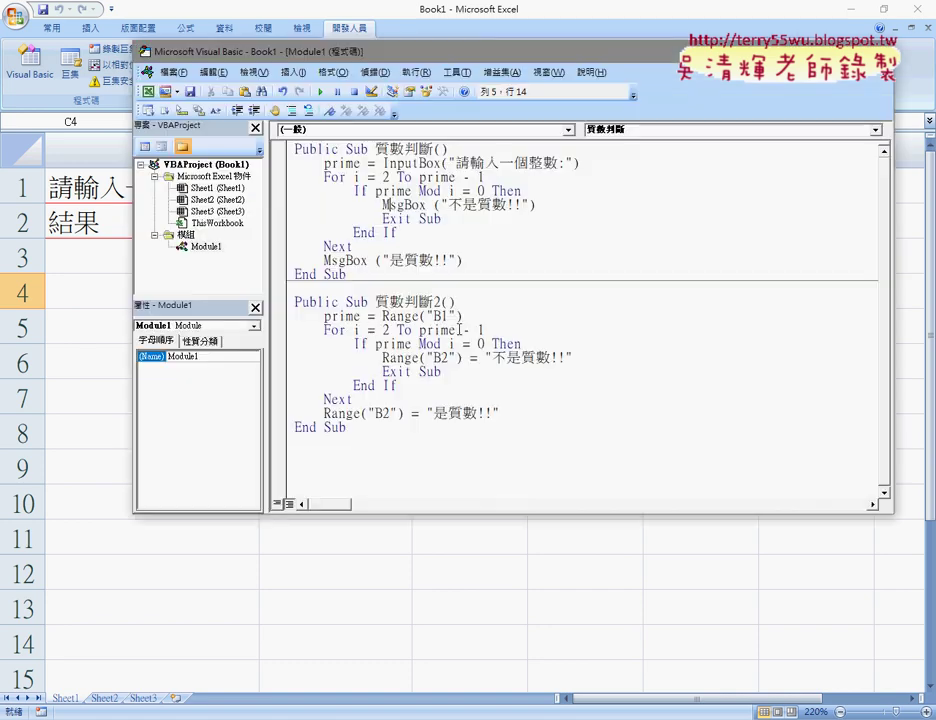
# Step: Rerun the macro with 15, dismiss the not-prime message, and return to the worksheet
pyautogui.click(320, 92)
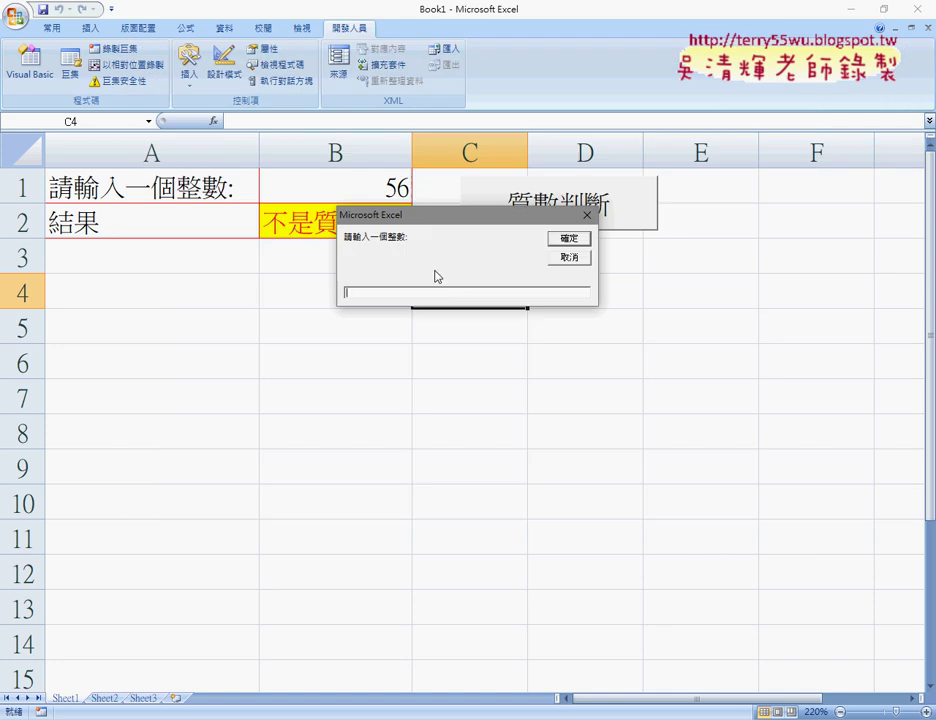
pyautogui.write('15')
pyautogui.click(568, 242)
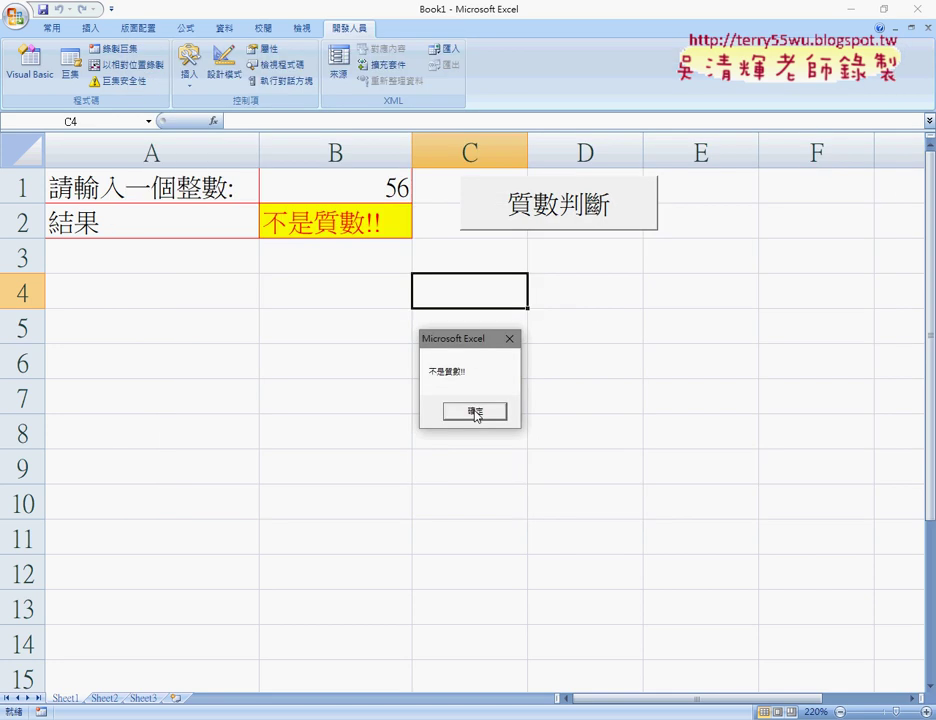
pyautogui.click(472, 411)
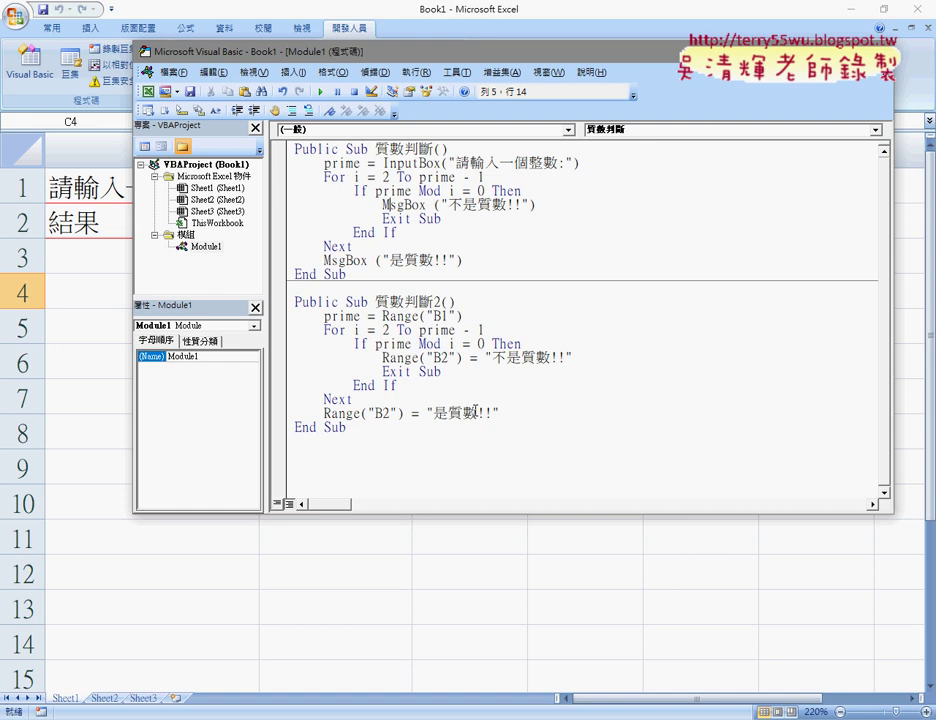
pyautogui.click(411, 571)
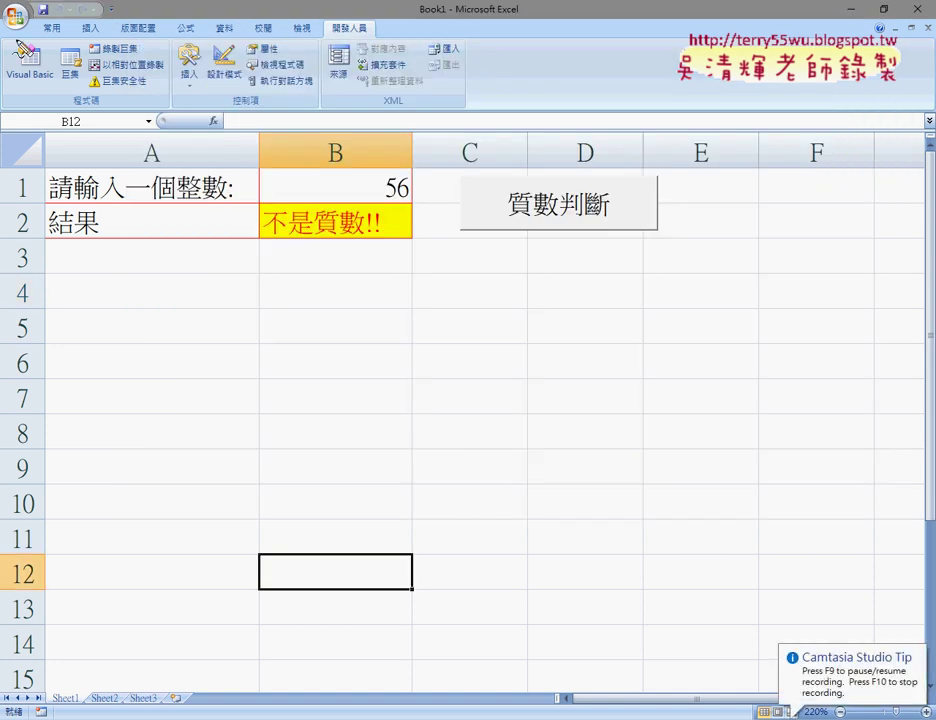
# Step: Mark 56 in B1 and 不是質數!! in B2 with pen annotations, clear them, then show the Insert controls gallery
pyautogui.moveTo(413, 200); pyautogui.dragTo(416, 198)
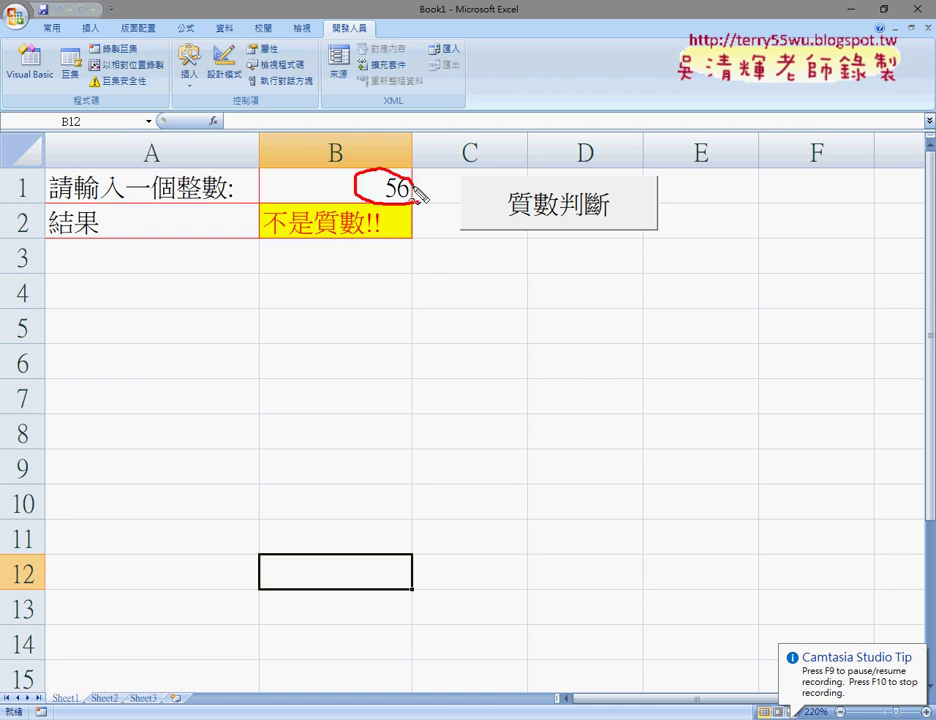
pyautogui.moveTo(318, 240)
pyautogui.mouseDown()
pyautogui.moveTo(344, 232)
pyautogui.moveTo(331, 205)
pyautogui.mouseUp()
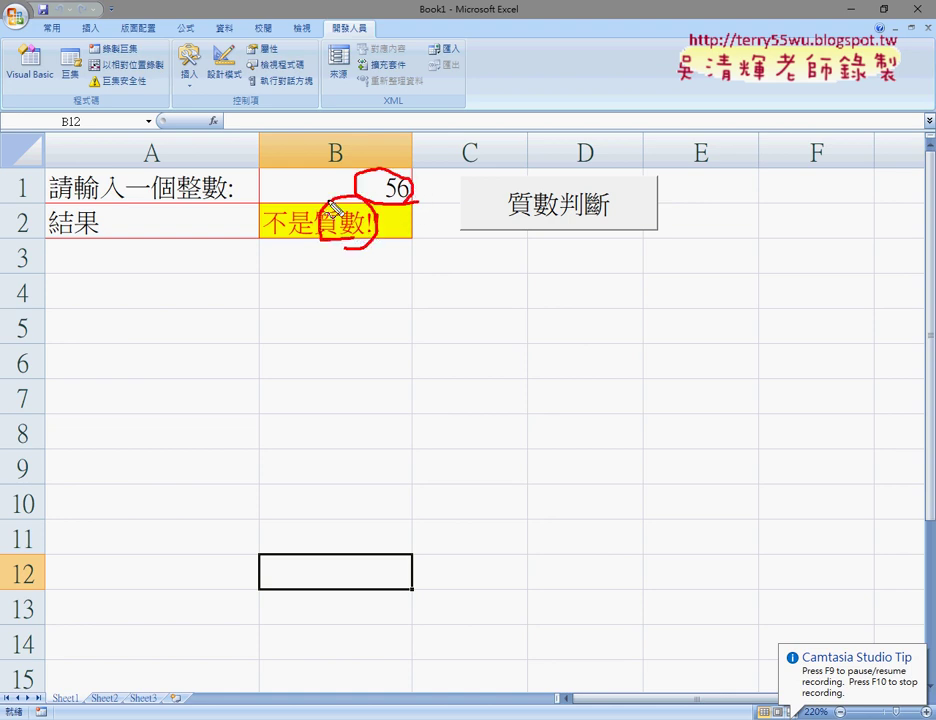
pyautogui.moveTo(388, 120)
pyautogui.mouseDown()
pyautogui.moveTo(389, 178)
pyautogui.moveTo(398, 170)
pyautogui.mouseUp()
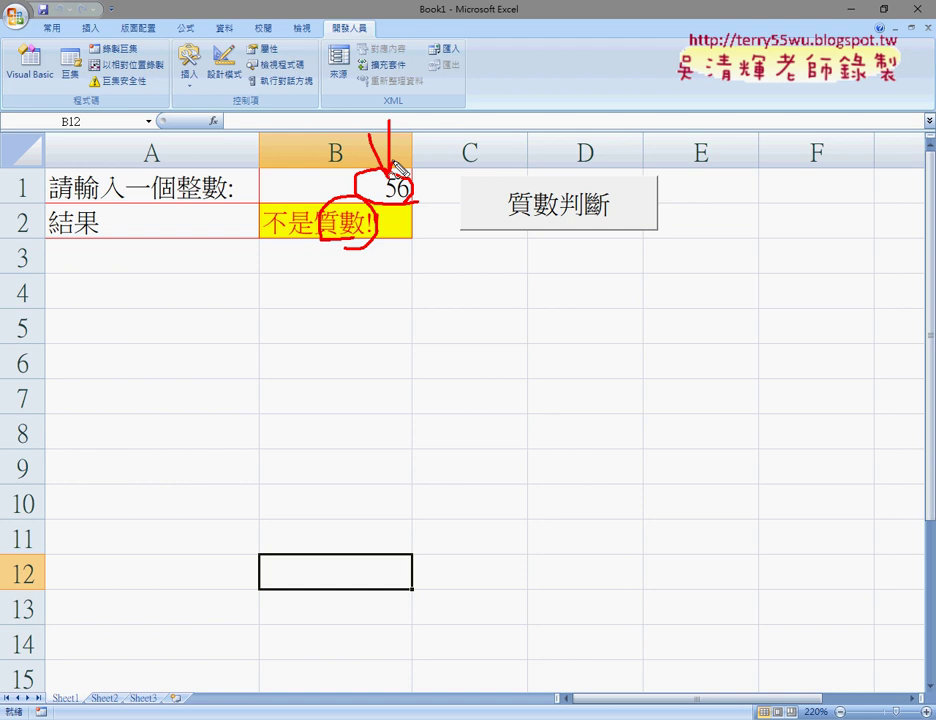
pyautogui.moveTo(390, 325)
pyautogui.mouseDown()
pyautogui.moveTo(368, 282)
pyautogui.moveTo(385, 275)
pyautogui.mouseUp()
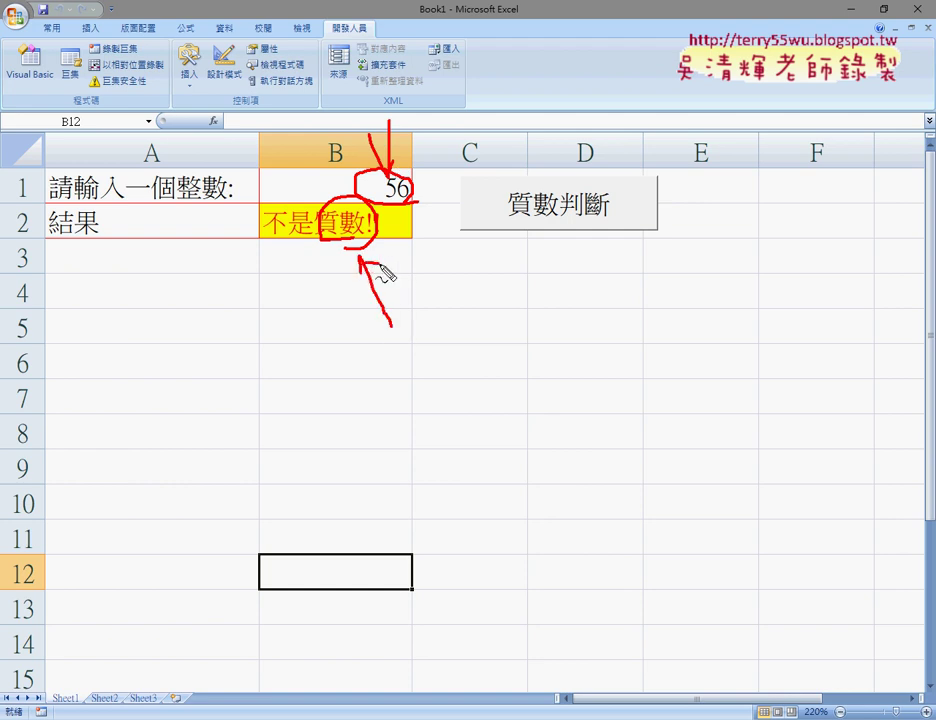
pyautogui.press('Escape')
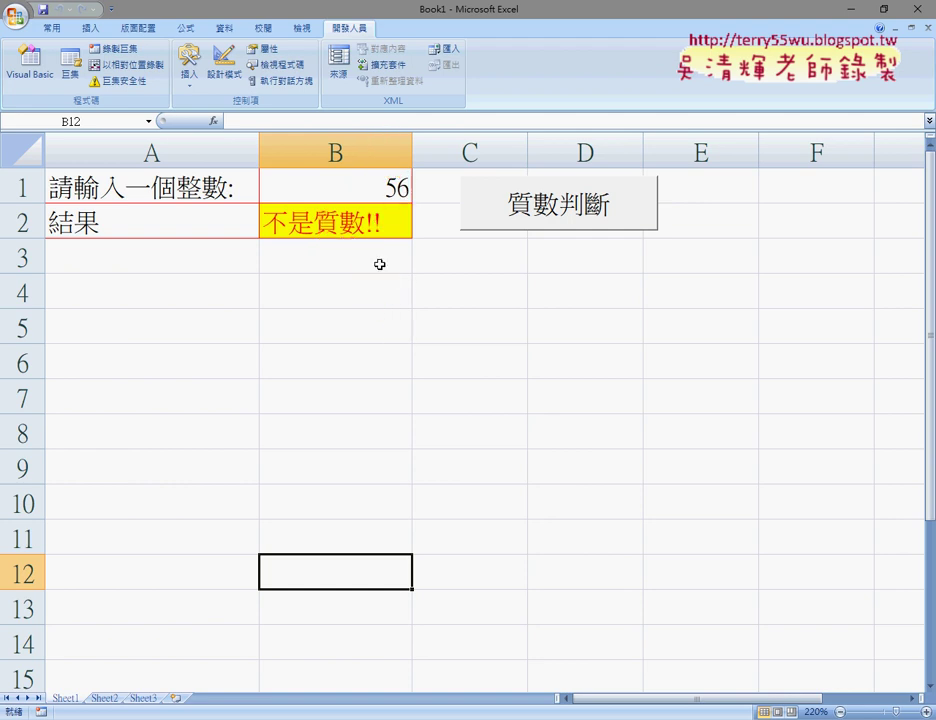
pyautogui.click(189, 68)
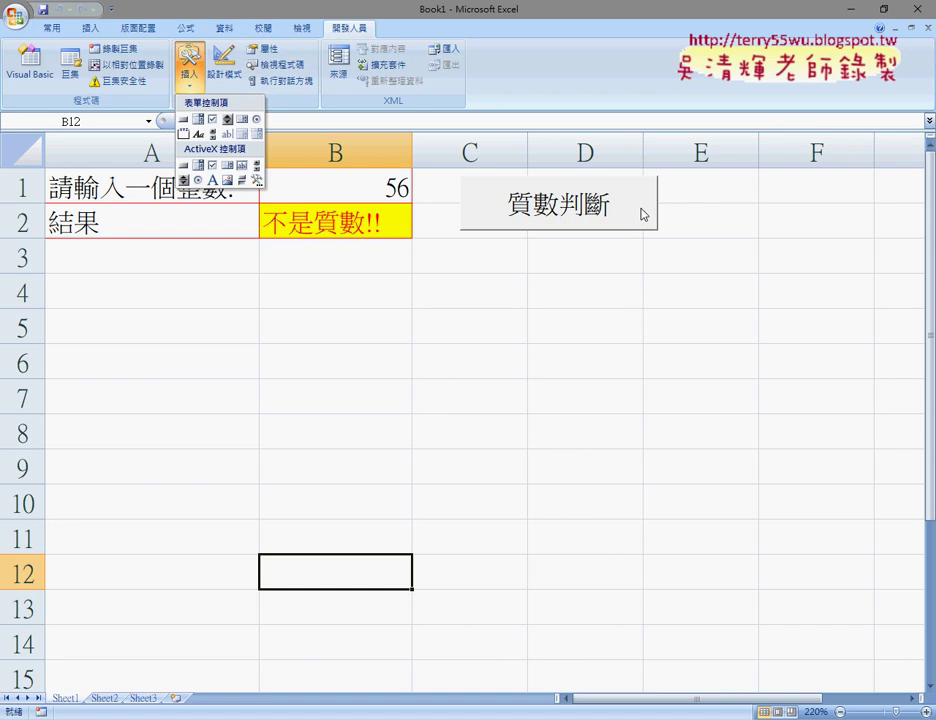
# Step: Enter 53 in B1 and run the 質數判斷 button's prime check
pyautogui.click(424, 215)
pyautogui.click(390, 199)
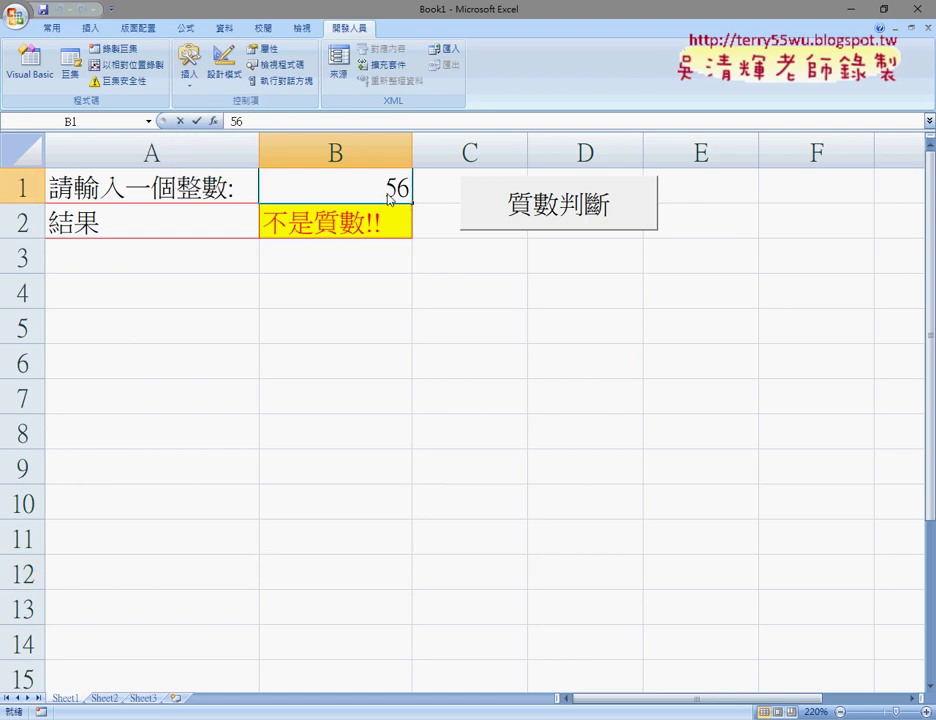
pyautogui.doubleClick(390, 199)
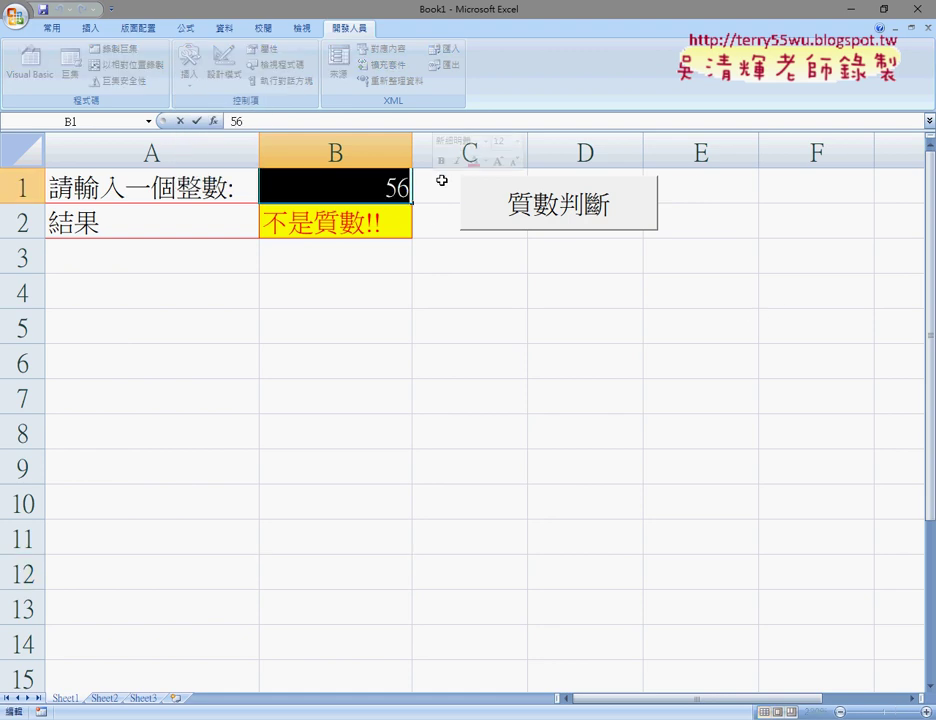
pyautogui.write('53')
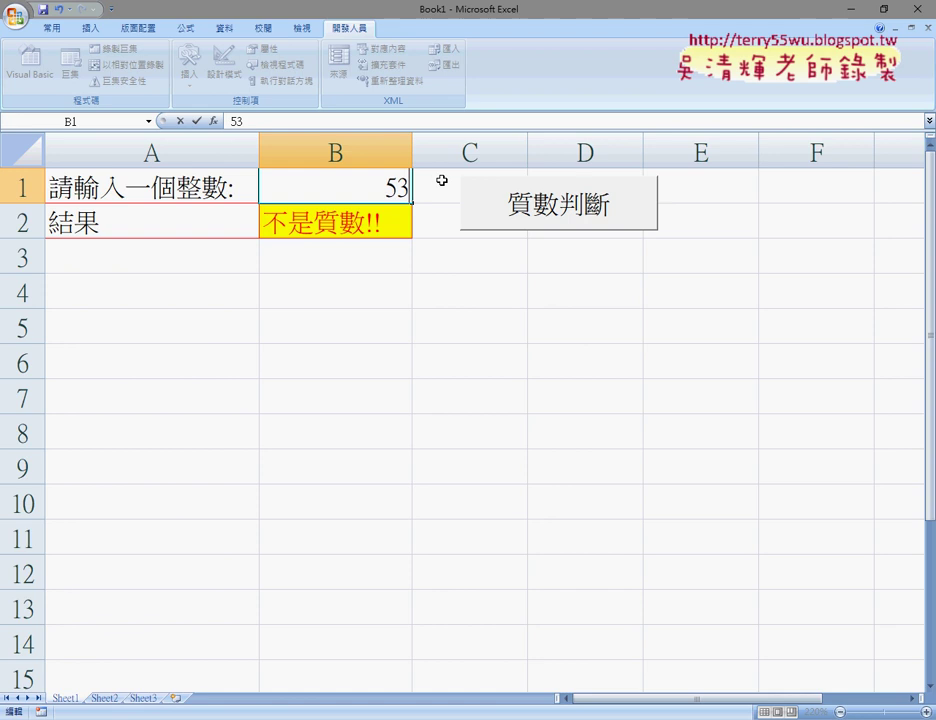
pyautogui.click(692, 305)
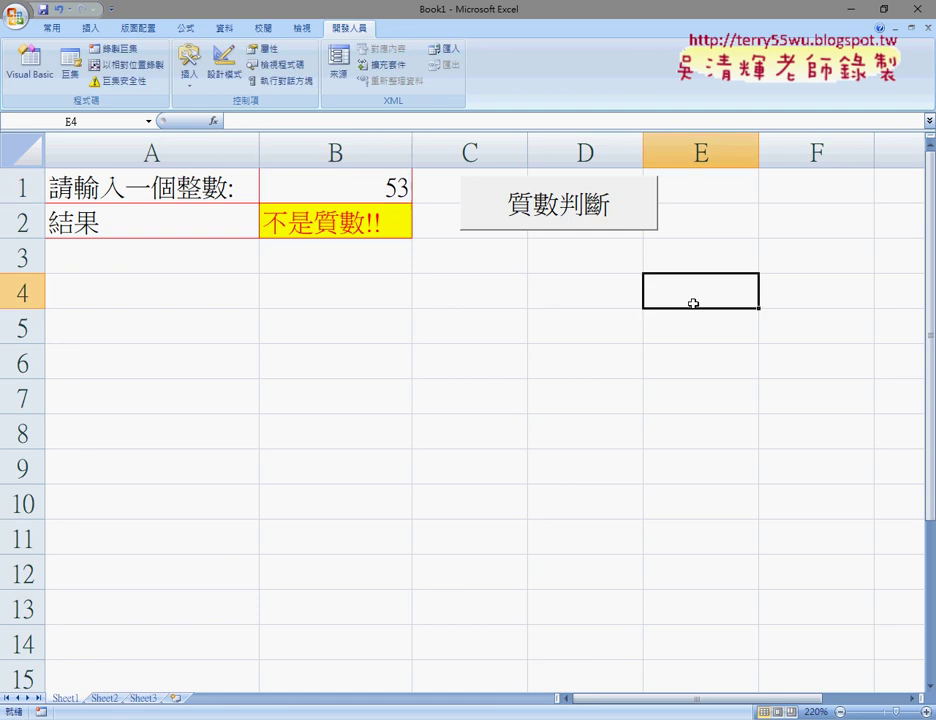
pyautogui.click(568, 208)
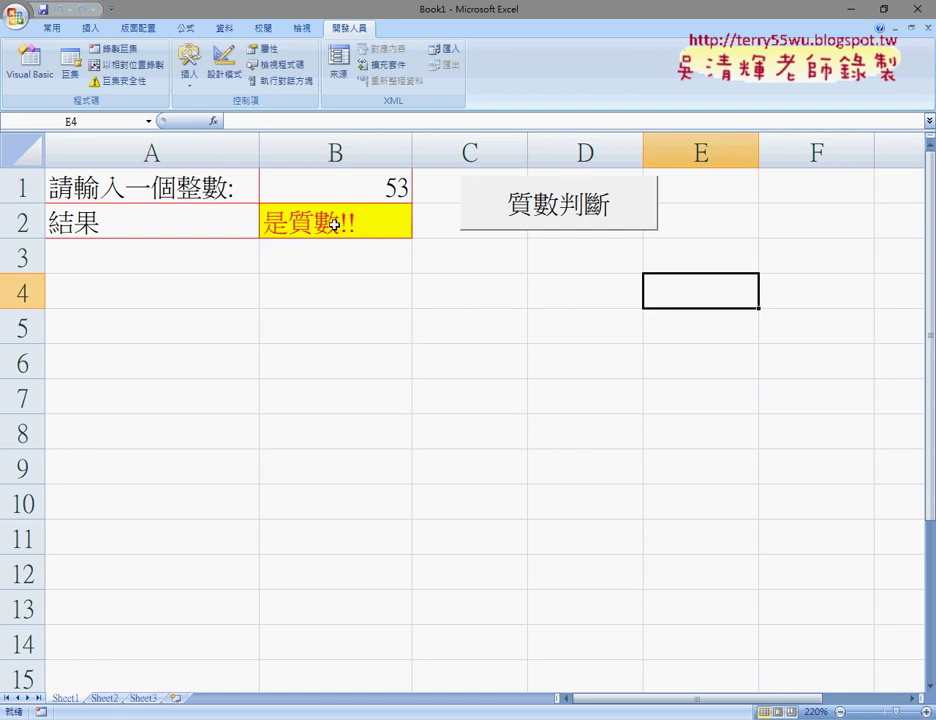
# Step: Change B1 to 16 and run the prime check again
pyautogui.click(374, 188)
pyautogui.doubleClick(374, 188)
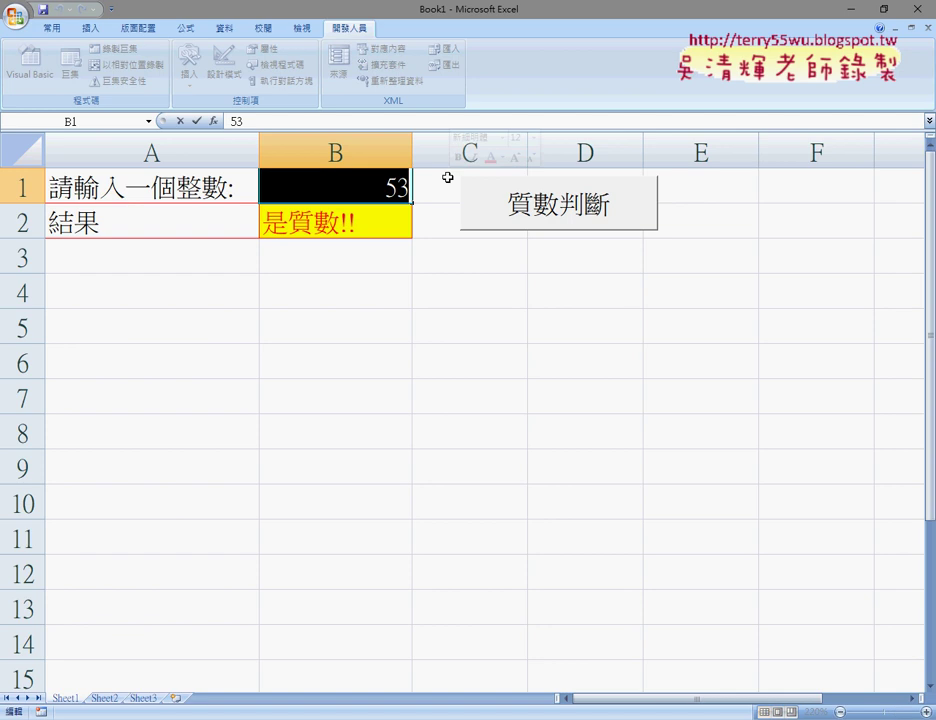
pyautogui.write('16')
pyautogui.click(536, 319)
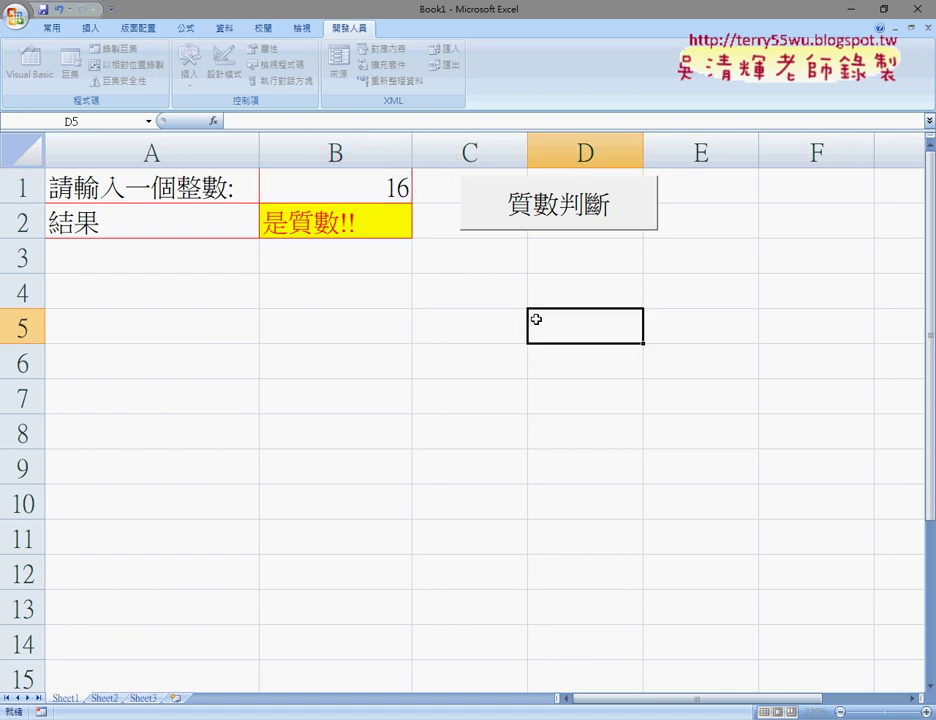
pyautogui.click(545, 221)
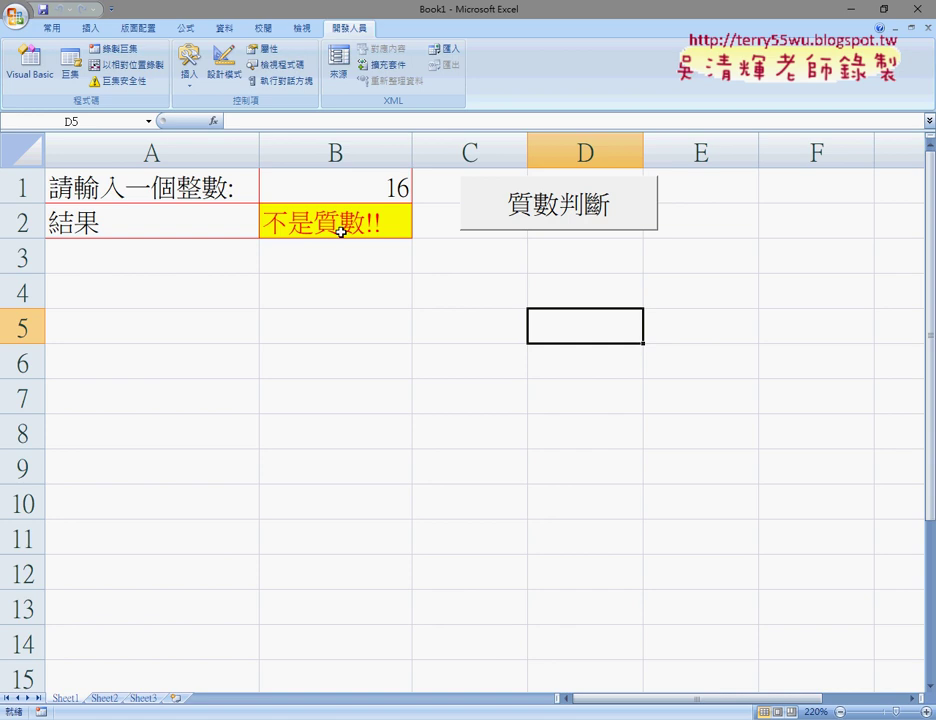
# Step: Open the Visual Basic Editor, view Sheet3's Insert menu, and return to Module1's code
pyautogui.click(30, 62)
pyautogui.rightClick(212, 212)
pyautogui.click(215, 211)
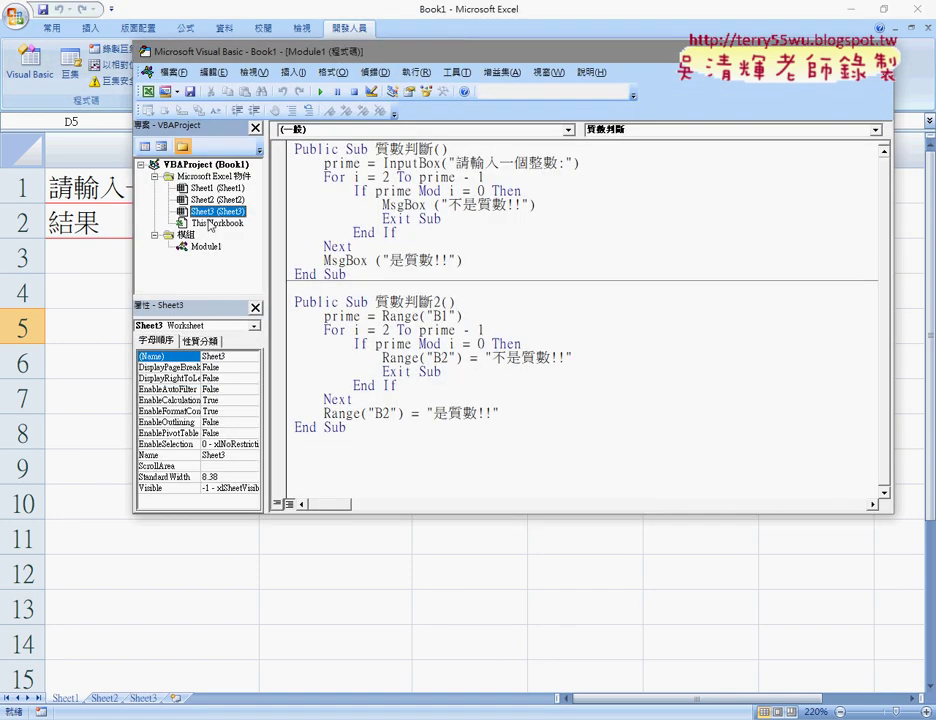
pyautogui.rightClick(212, 212)
pyautogui.moveTo(167, 274)
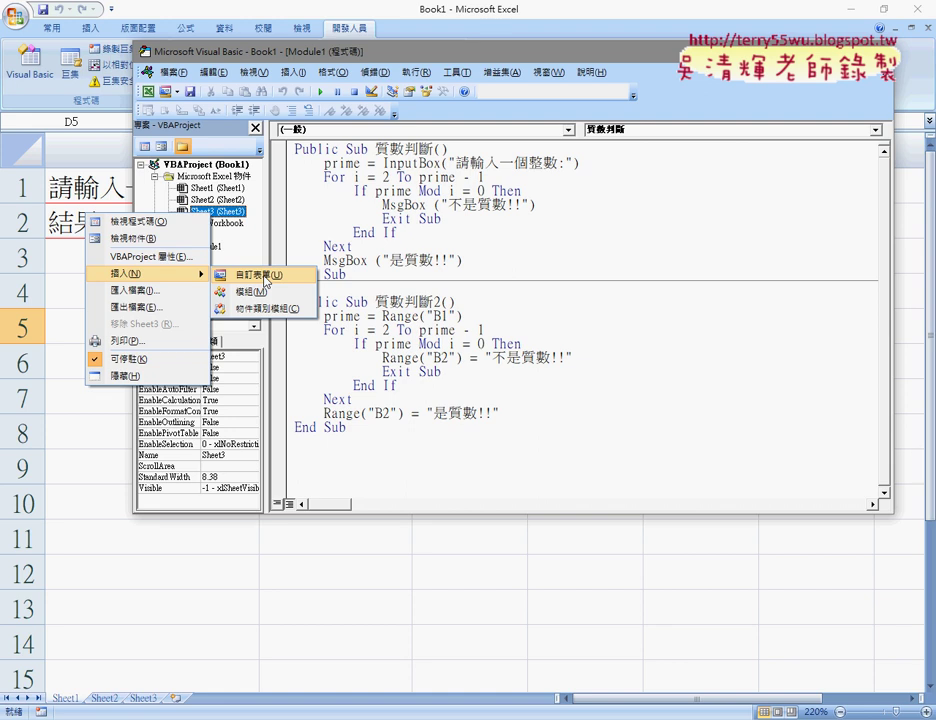
pyautogui.click(478, 218)
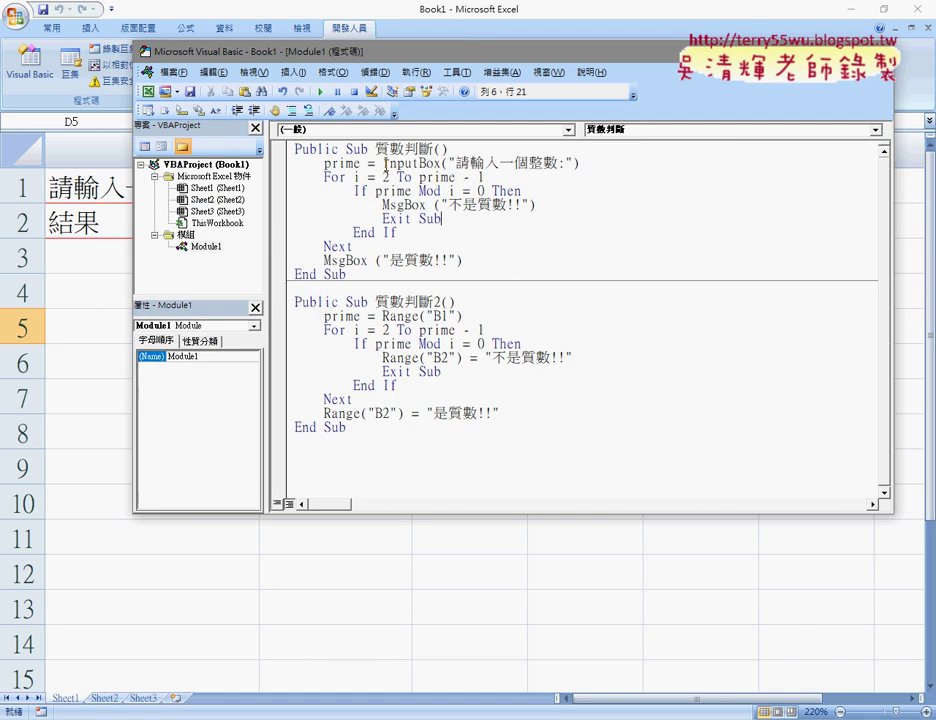
pyautogui.moveTo(382, 163); pyautogui.dragTo(442, 165)
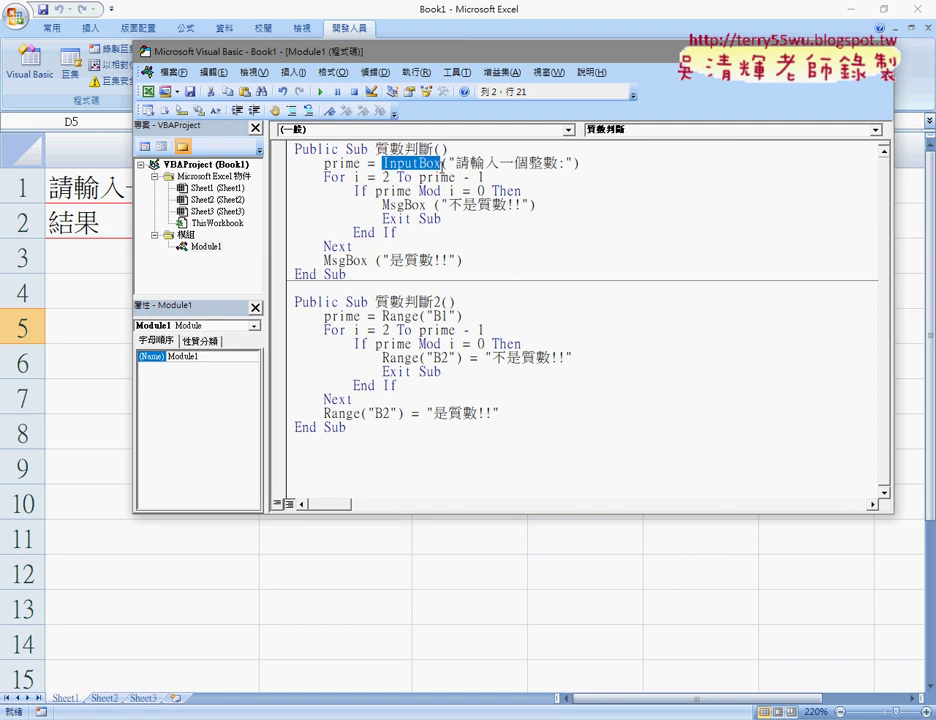
pyautogui.moveTo(576, 164); pyautogui.dragTo(455, 163)
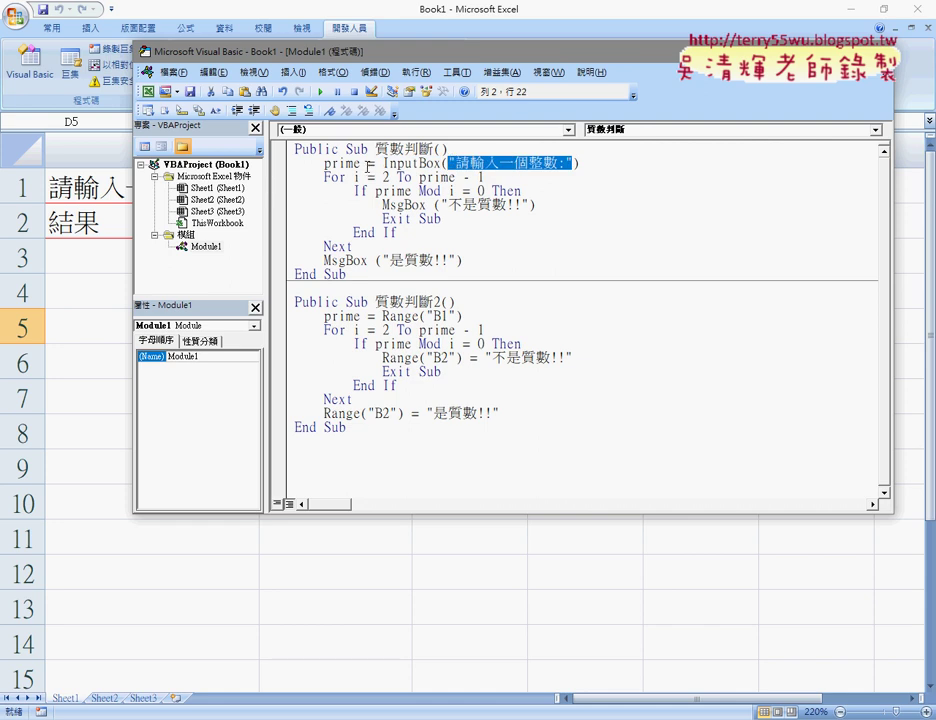
pyautogui.moveTo(360, 164); pyautogui.dragTo(323, 164)
pyautogui.moveTo(382, 164); pyautogui.dragTo(585, 162)
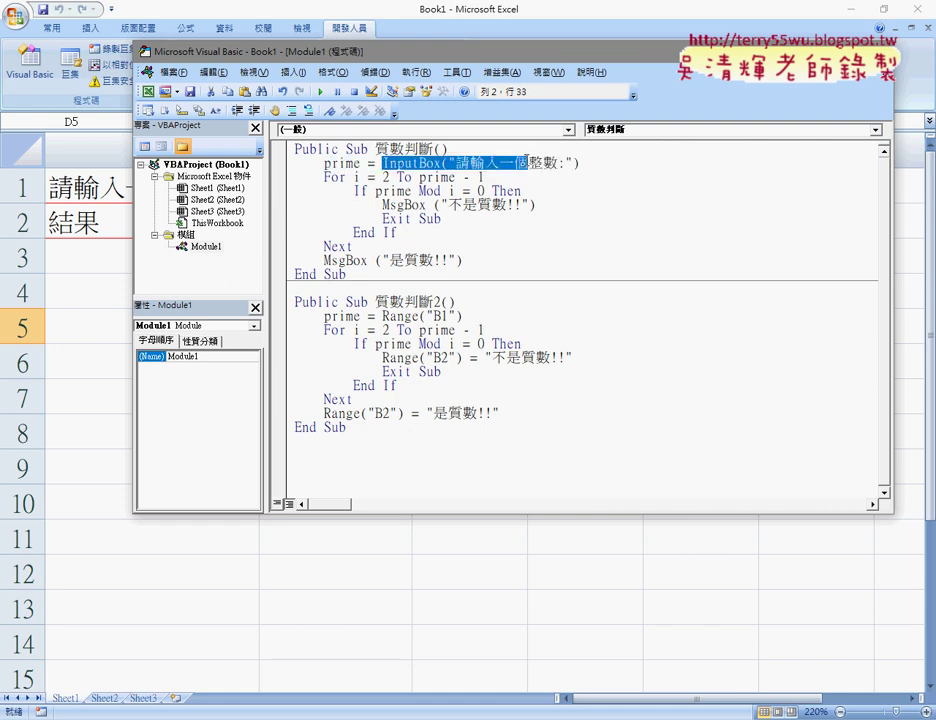
pyautogui.click(331, 177)
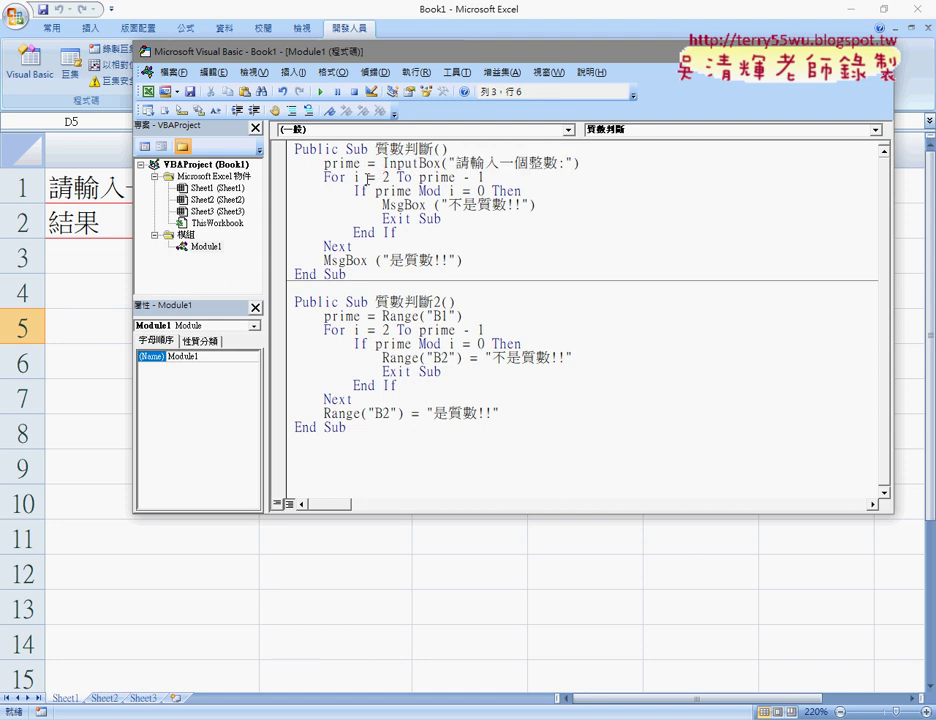
pyautogui.moveTo(366, 177); pyautogui.dragTo(485, 177)
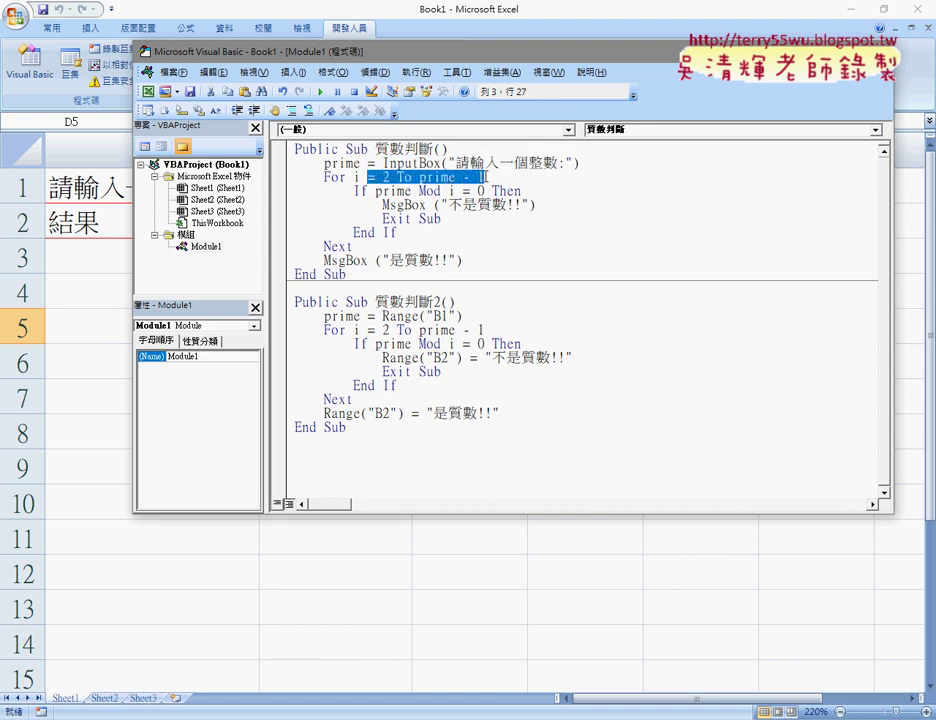
pyautogui.click(423, 177)
pyautogui.doubleClick(385, 177)
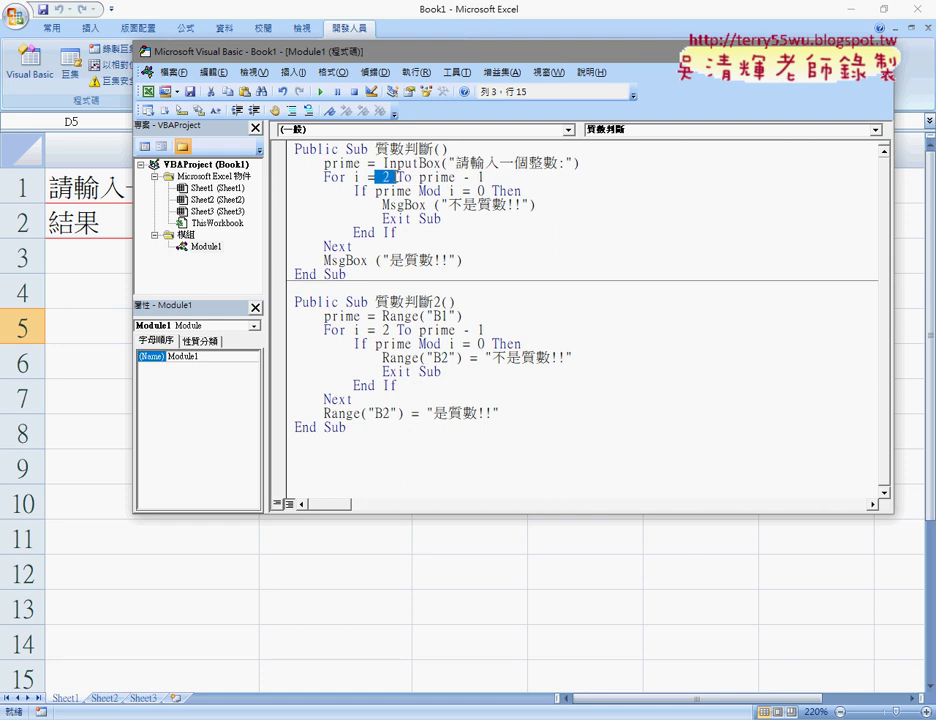
pyautogui.moveTo(419, 177); pyautogui.dragTo(487, 177)
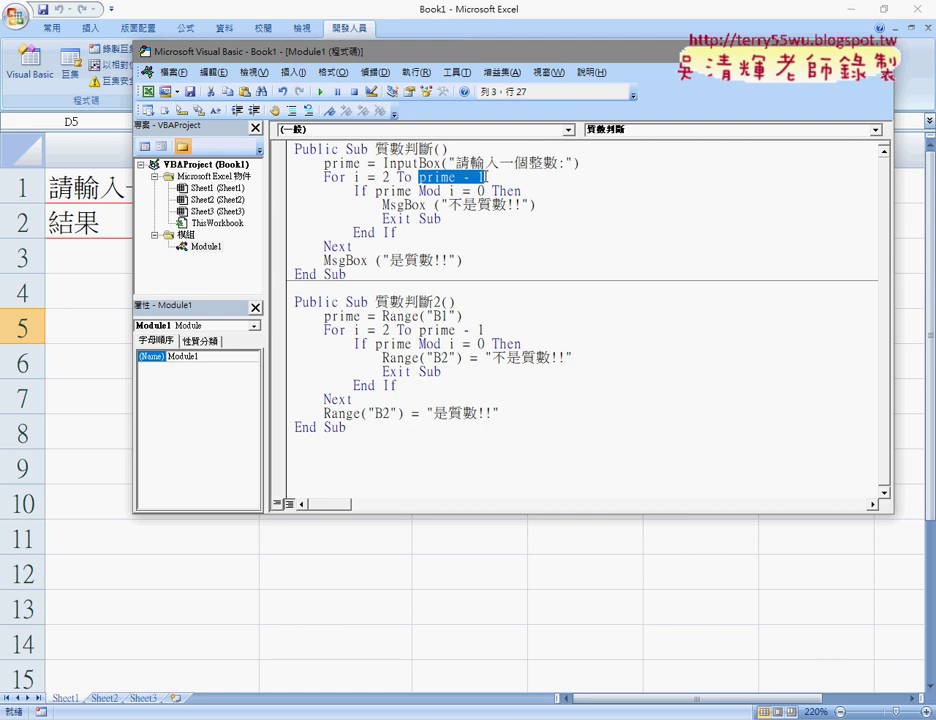
pyautogui.click(382, 204)
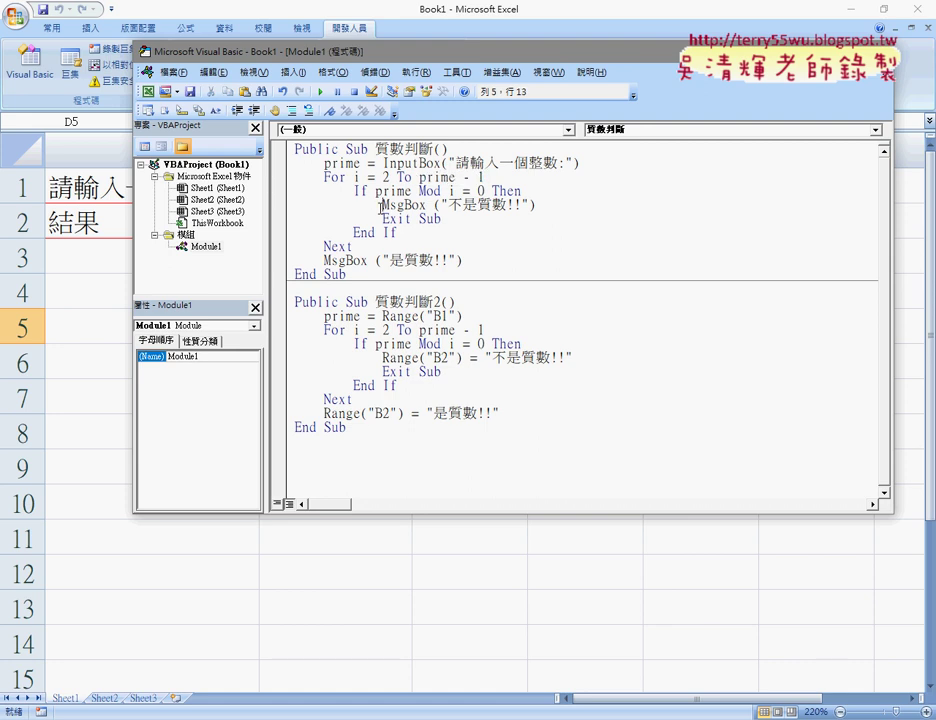
pyautogui.moveTo(375, 191); pyautogui.dragTo(440, 191)
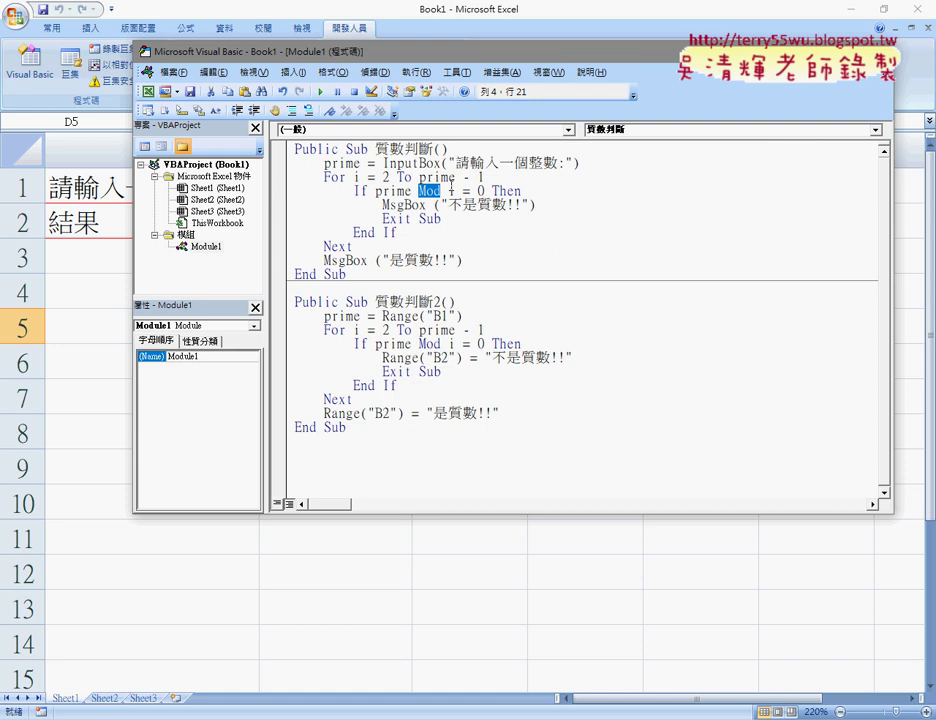
pyautogui.moveTo(468, 191); pyautogui.dragTo(459, 191)
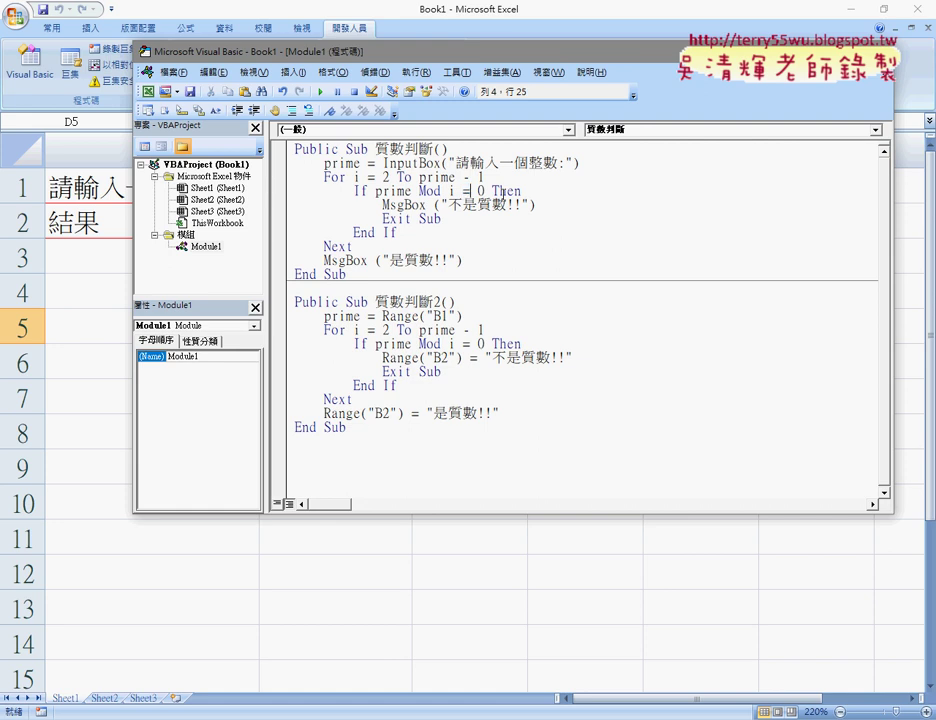
pyautogui.write('ㄦ')
pyautogui.press('BackSpace')
pyautogui.write('=')
pyautogui.press('BackSpace')
pyautogui.doubleClick(518, 190)
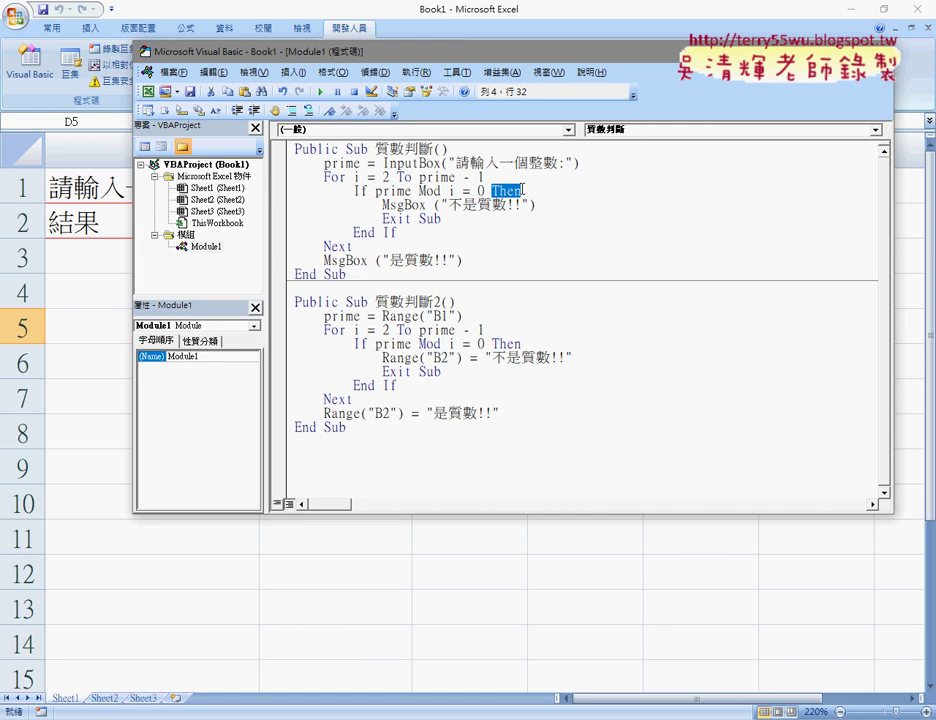
pyautogui.moveTo(440, 218); pyautogui.dragTo(381, 218)
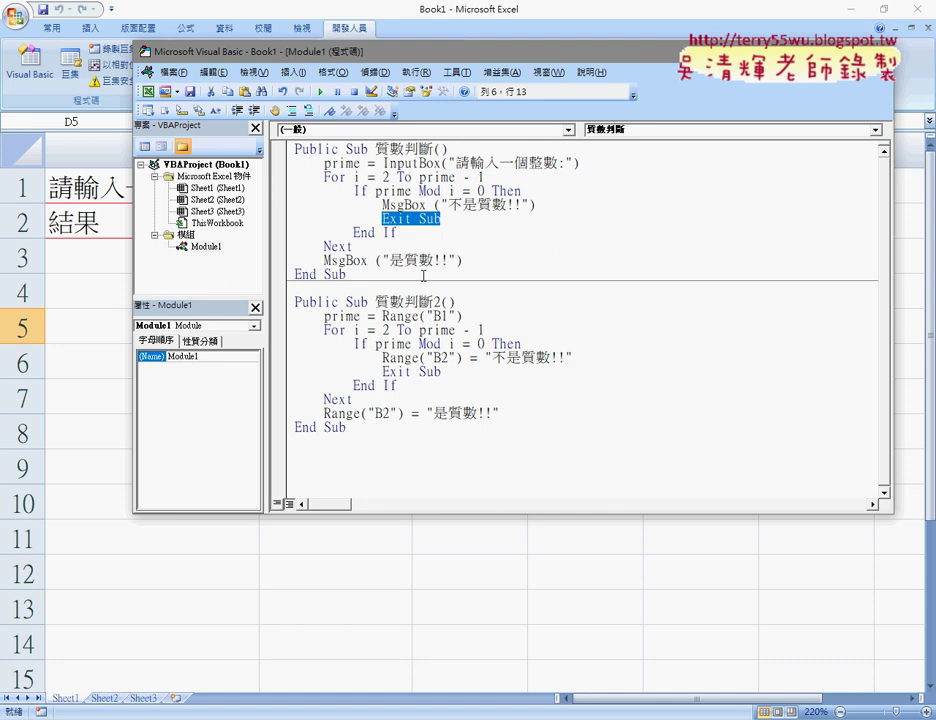
pyautogui.click(355, 273)
pyautogui.click(345, 260)
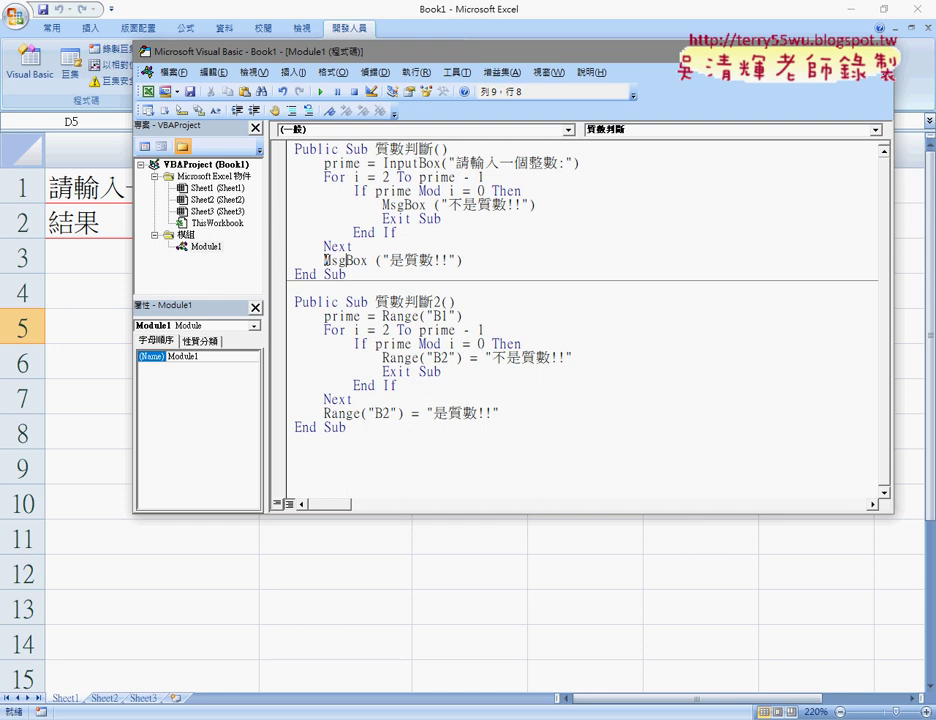
pyautogui.moveTo(323, 260); pyautogui.dragTo(466, 256)
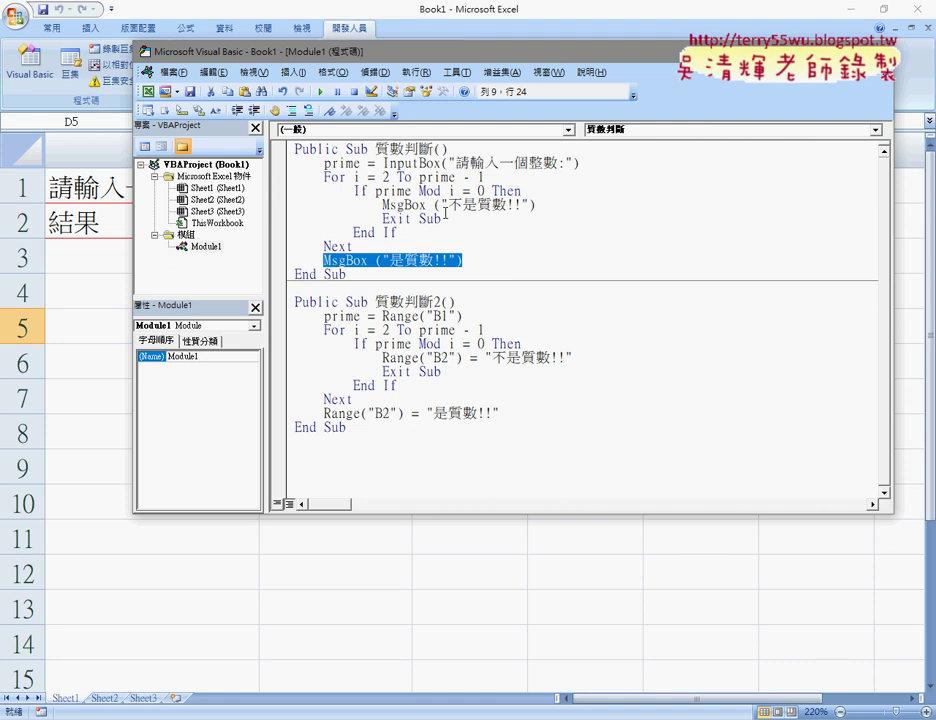
pyautogui.moveTo(441, 219); pyautogui.dragTo(418, 220)
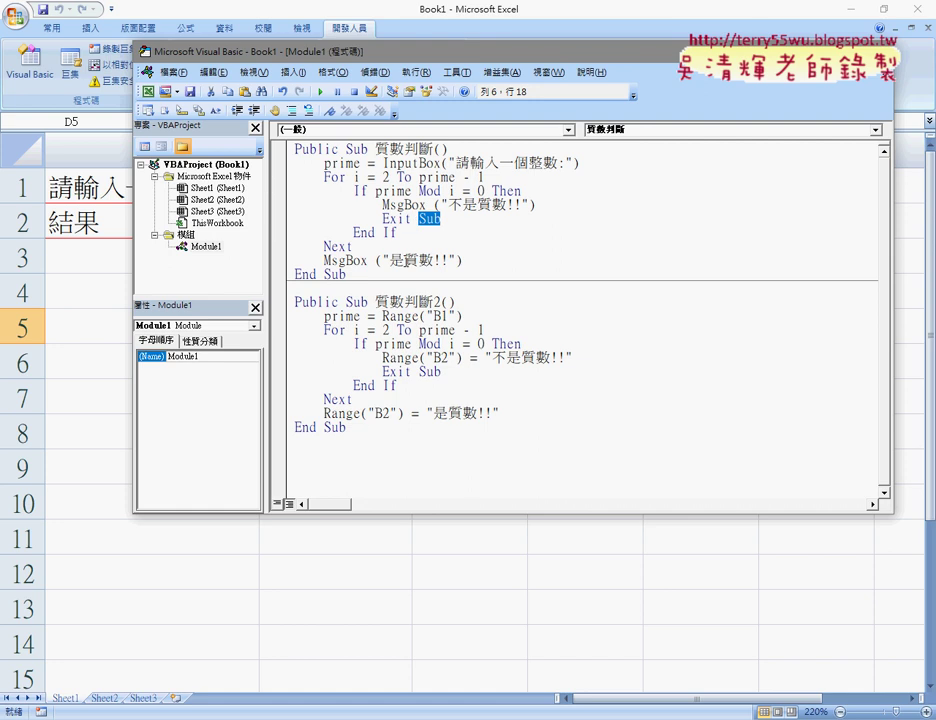
pyautogui.moveTo(467, 260)
pyautogui.mouseDown()
pyautogui.moveTo(352, 270)
pyautogui.moveTo(324, 263)
pyautogui.mouseUp()
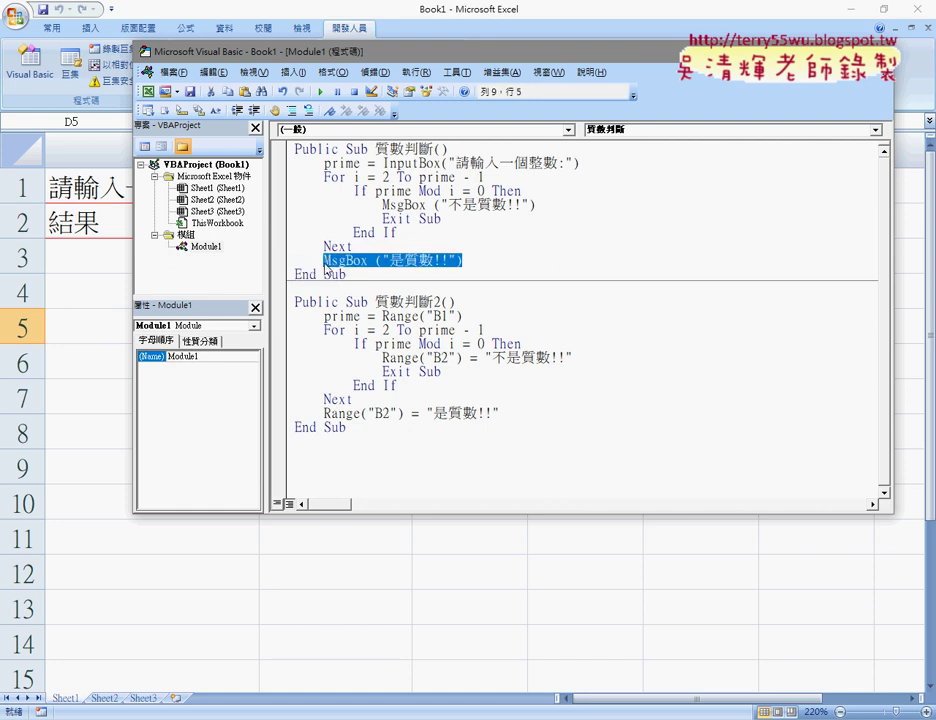
pyautogui.moveTo(418, 219); pyautogui.dragTo(447, 213)
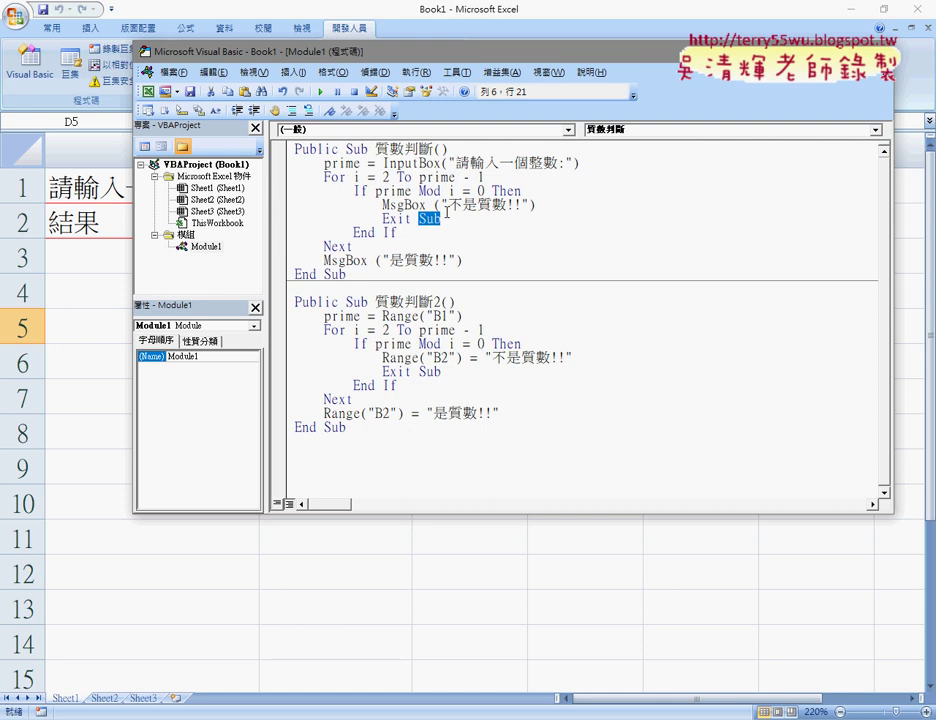
pyautogui.moveTo(382, 316); pyautogui.dragTo(463, 316)
# Step: Place the code editor beside the sheet and link Range B1/B2 in the code to 16 and 不是質數!!
pyautogui.moveTo(455, 56)
pyautogui.mouseDown()
pyautogui.moveTo(558, 46)
pyautogui.moveTo(715, 58)
pyautogui.mouseUp()
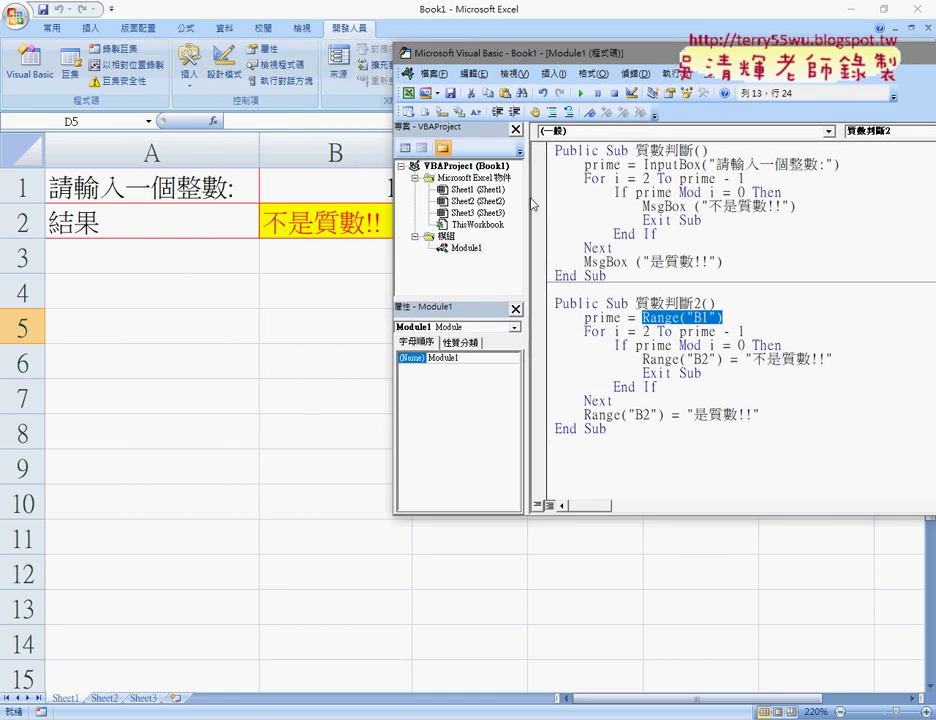
pyautogui.moveTo(531, 204); pyautogui.dragTo(487, 204)
pyautogui.moveTo(510, 57)
pyautogui.mouseDown()
pyautogui.moveTo(574, 57)
pyautogui.moveTo(553, 58)
pyautogui.mouseUp()
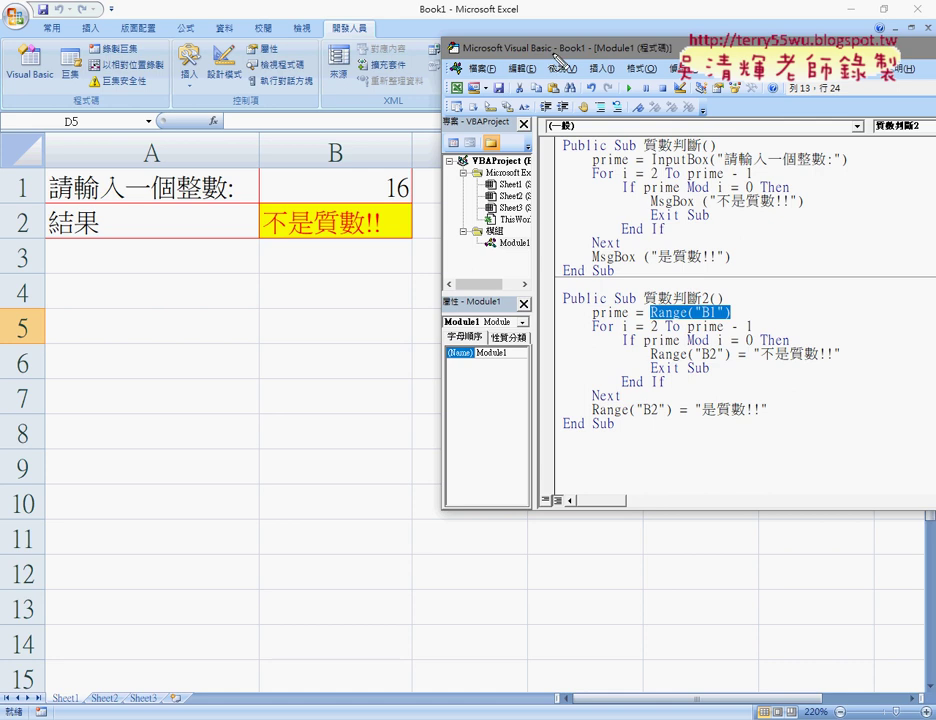
pyautogui.moveTo(400, 154)
pyautogui.mouseDown()
pyautogui.moveTo(660, 297)
pyautogui.moveTo(677, 268)
pyautogui.mouseUp()
pyautogui.moveTo(672, 413)
pyautogui.mouseDown()
pyautogui.moveTo(373, 246)
pyautogui.moveTo(425, 274)
pyautogui.mouseUp()
# Step: Reopen the Visual Basic Editor over the sheet and click into the first 質數判斷 procedure
pyautogui.moveTo(495, 47); pyautogui.dragTo(167, 97)
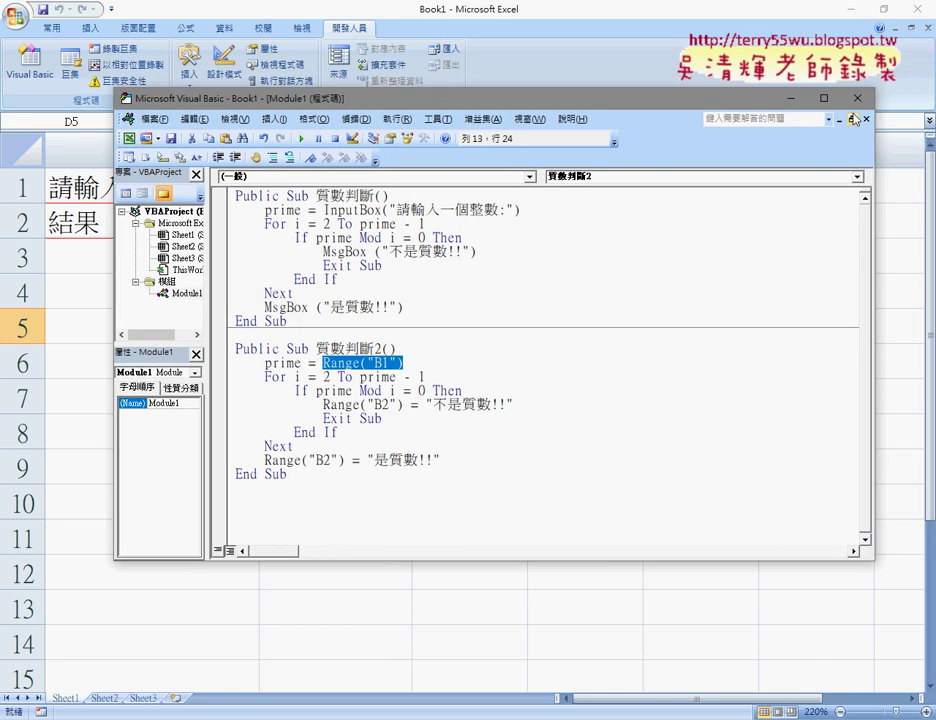
pyautogui.click(857, 98)
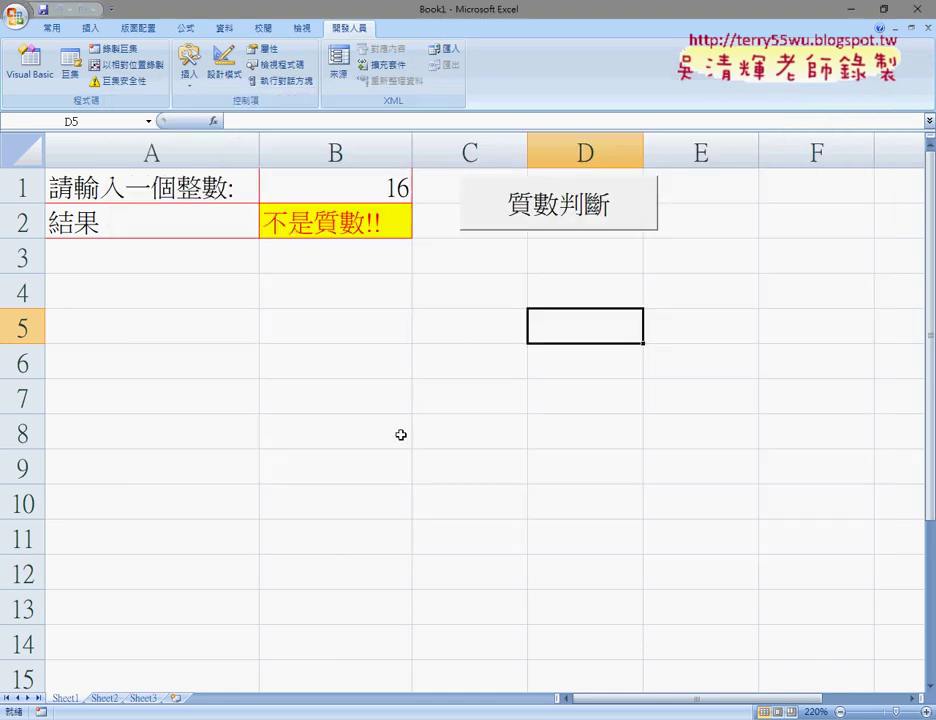
pyautogui.click(30, 62)
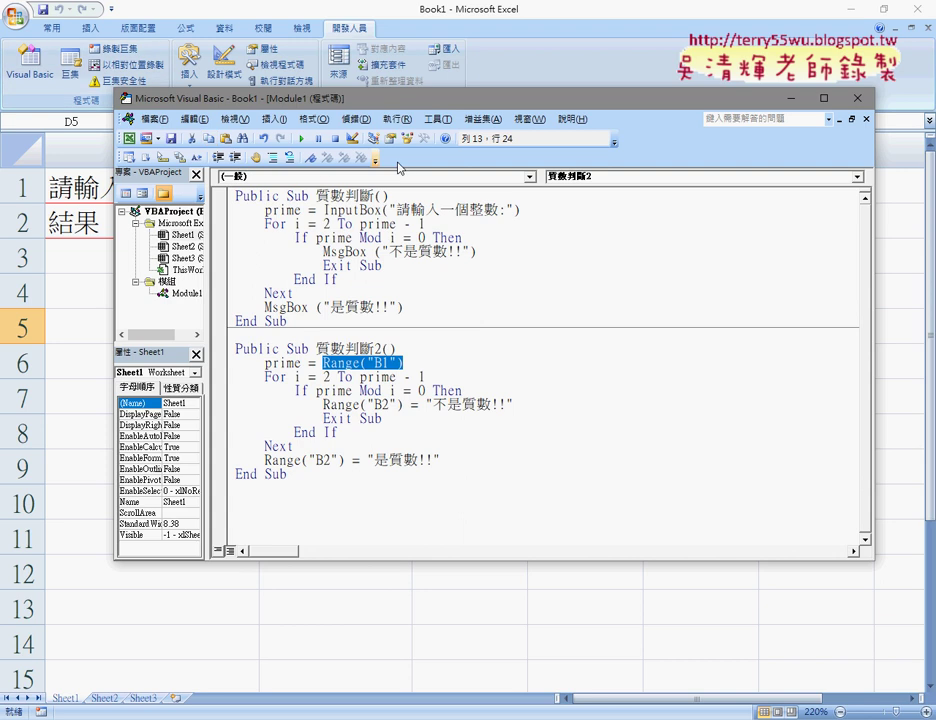
pyautogui.moveTo(446, 104); pyautogui.dragTo(468, 32)
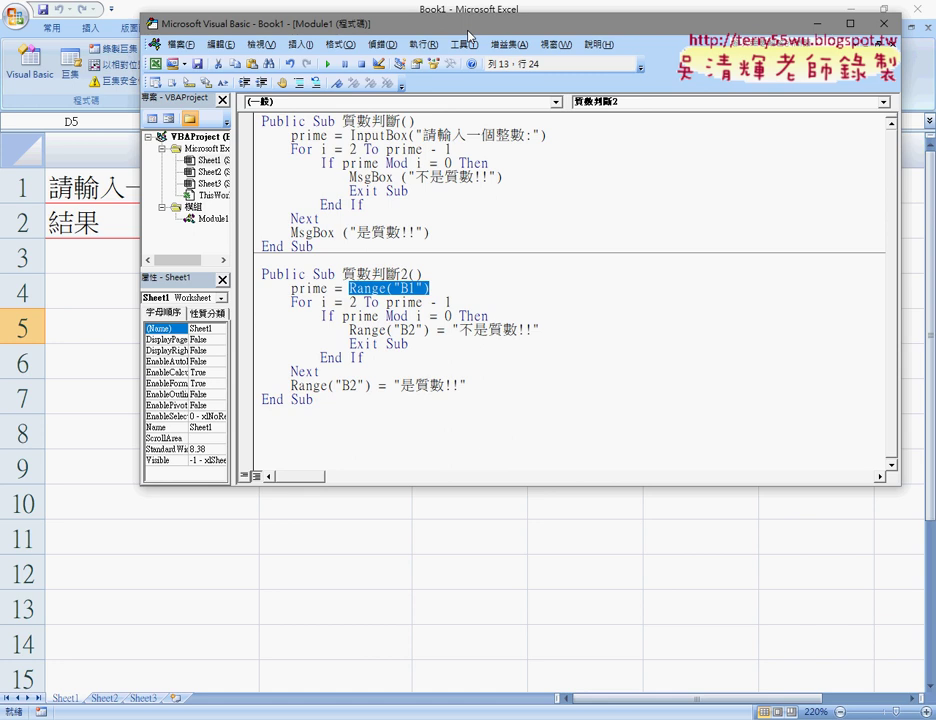
pyautogui.click(482, 232)
# Step: Set the Editor Format font size to 16 in Tools > Options, then make the editor window taller
pyautogui.click(464, 44)
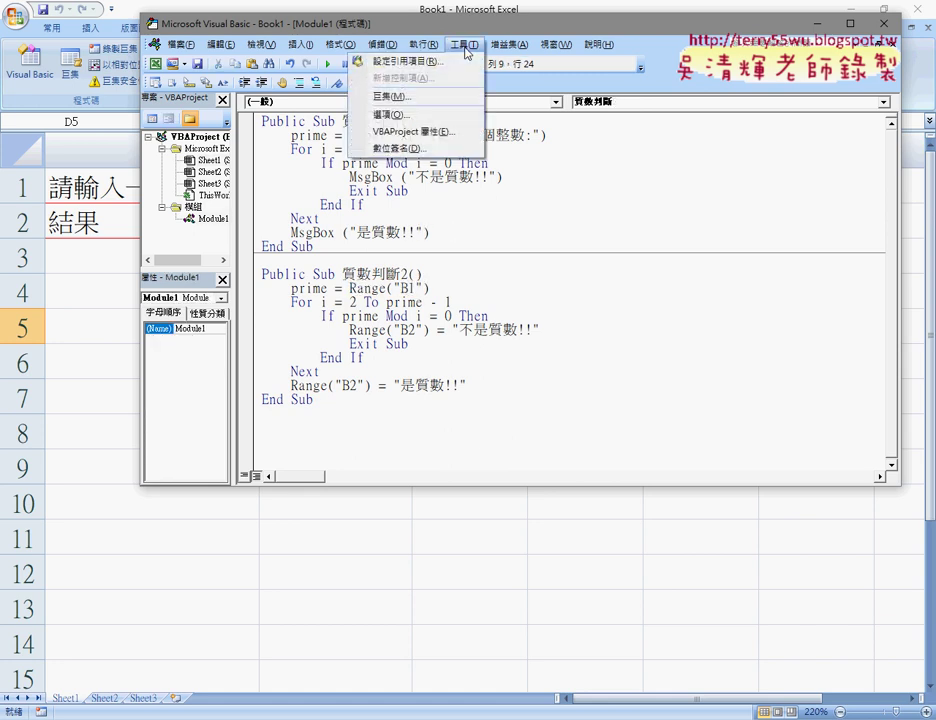
pyautogui.click(439, 115)
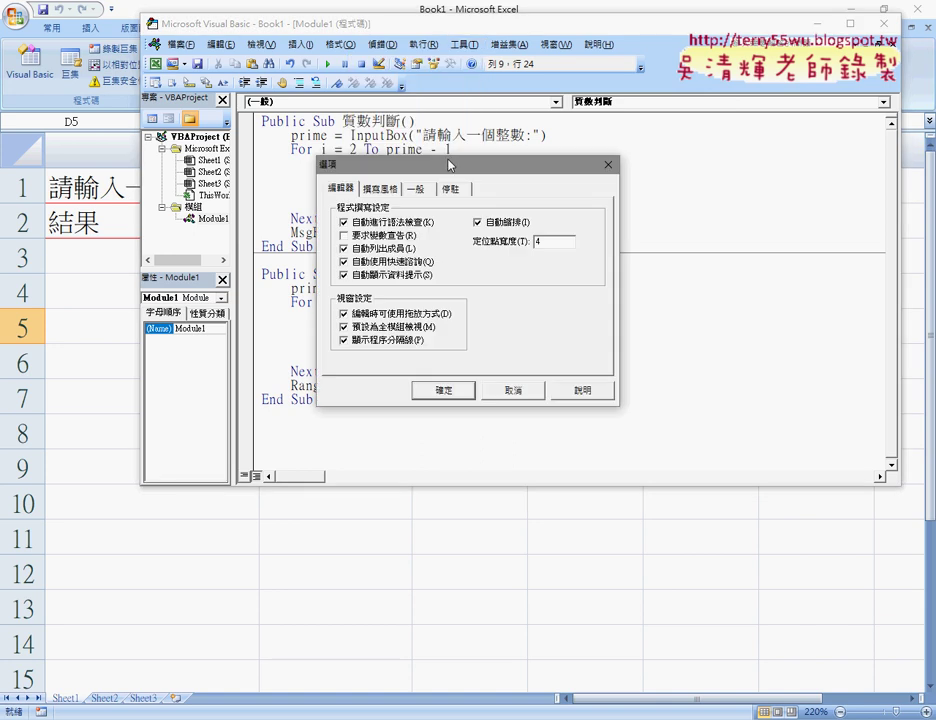
pyautogui.moveTo(440, 171); pyautogui.dragTo(608, 64)
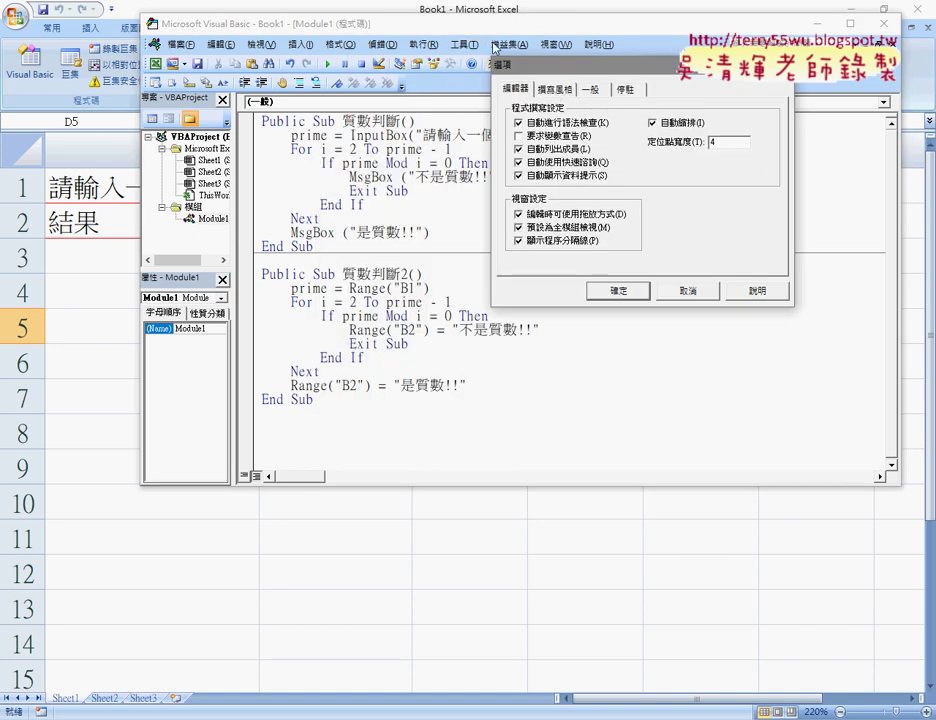
pyautogui.click(555, 89)
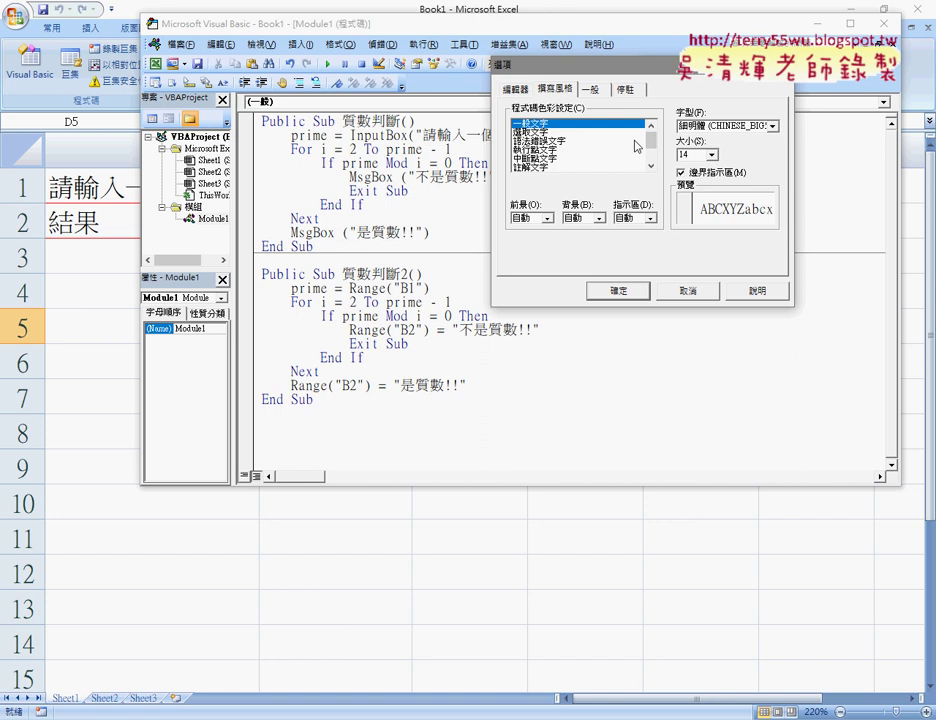
pyautogui.click(710, 155)
pyautogui.click(693, 178)
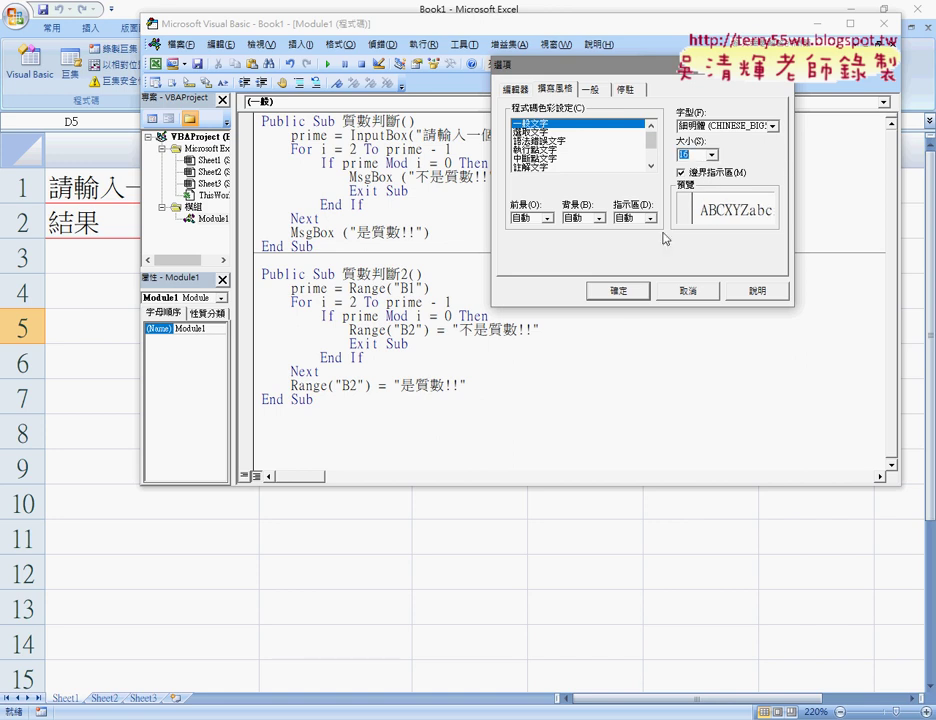
pyautogui.click(621, 292)
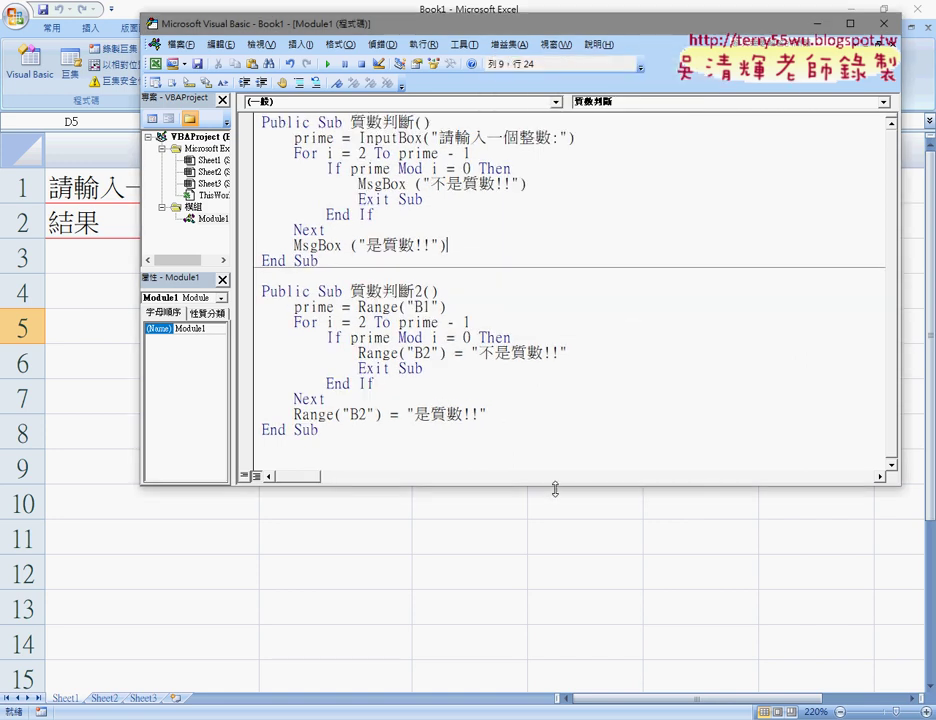
pyautogui.moveTo(556, 486); pyautogui.dragTo(556, 577)
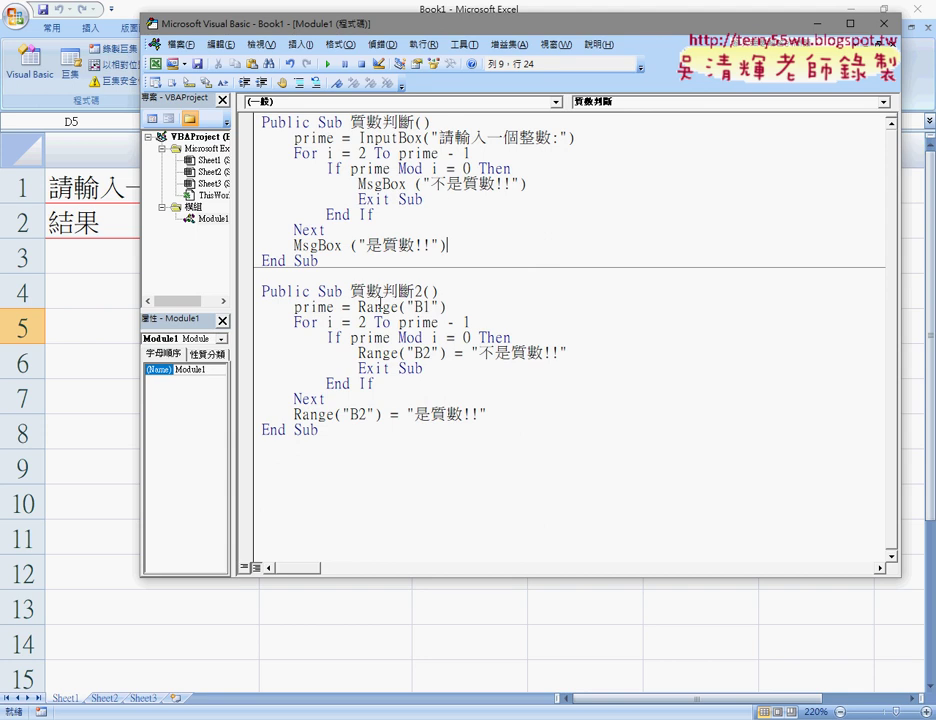
# Step: Add apostrophes to comment out the prime line and the For line of Sub 質數判斷
pyautogui.click(452, 122)
pyautogui.press('Down')
pyautogui.press('Left')
pyautogui.press('Left')
pyautogui.press('Left')
pyautogui.press('Left')
pyautogui.press('Left')
pyautogui.press('Left')
pyautogui.write("'")
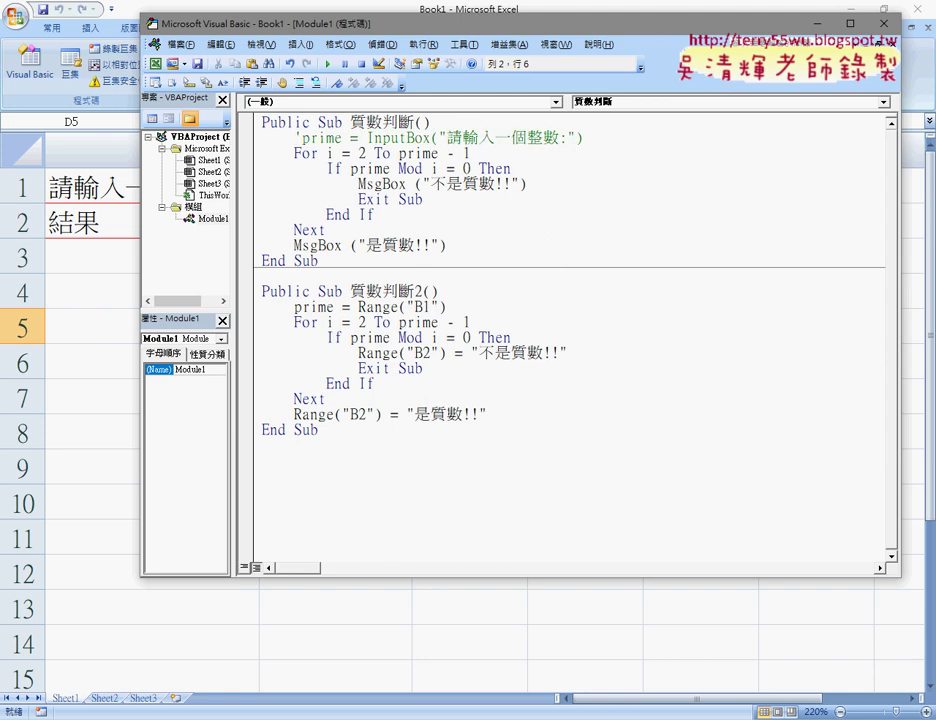
pyautogui.press('Left')
pyautogui.click(294, 153)
pyautogui.write("'")
# Step: Comment out the If, MsgBox, Exit Sub, End If, Next and final MsgBox lines
pyautogui.press('Left')
pyautogui.press('Down')
pyautogui.write("'")
pyautogui.press('Down')
pyautogui.press('Left')
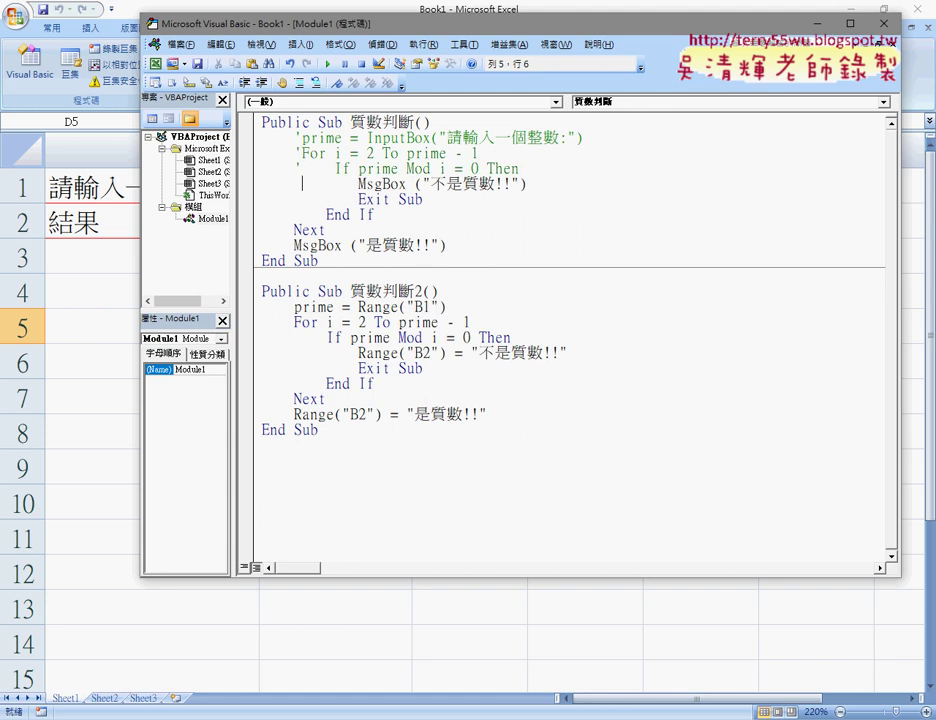
pyautogui.write("'")
pyautogui.press('Down')
pyautogui.press('Left')
pyautogui.write("'")
pyautogui.press('Down')
pyautogui.write("'")
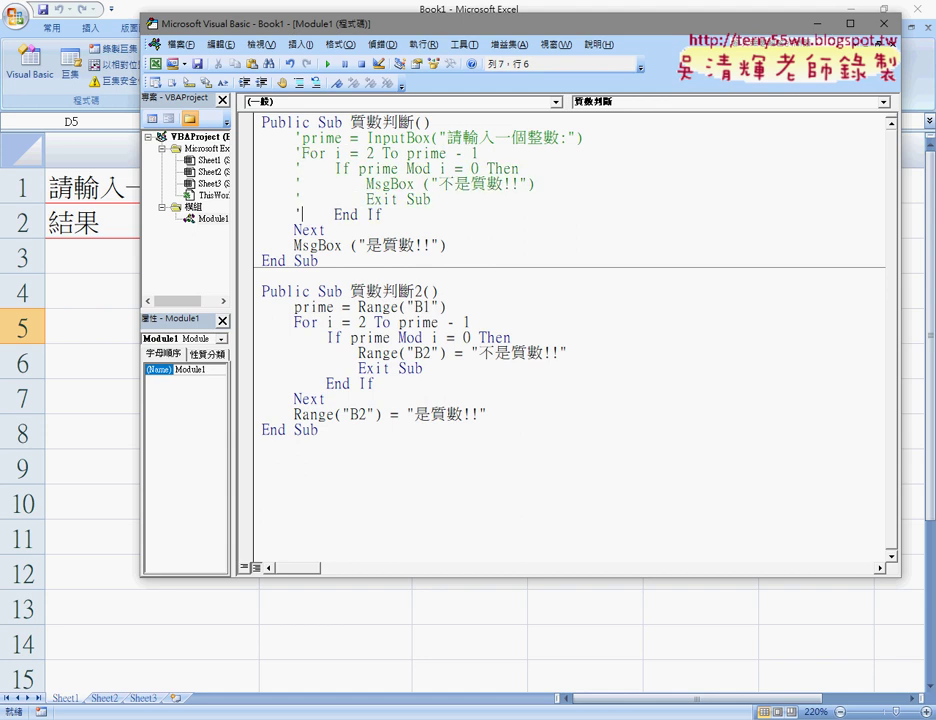
pyautogui.press('Left')
pyautogui.press('Left')
pyautogui.press('Down')
pyautogui.write("'")
pyautogui.press('Left')
pyautogui.press('Down')
pyautogui.write("'")
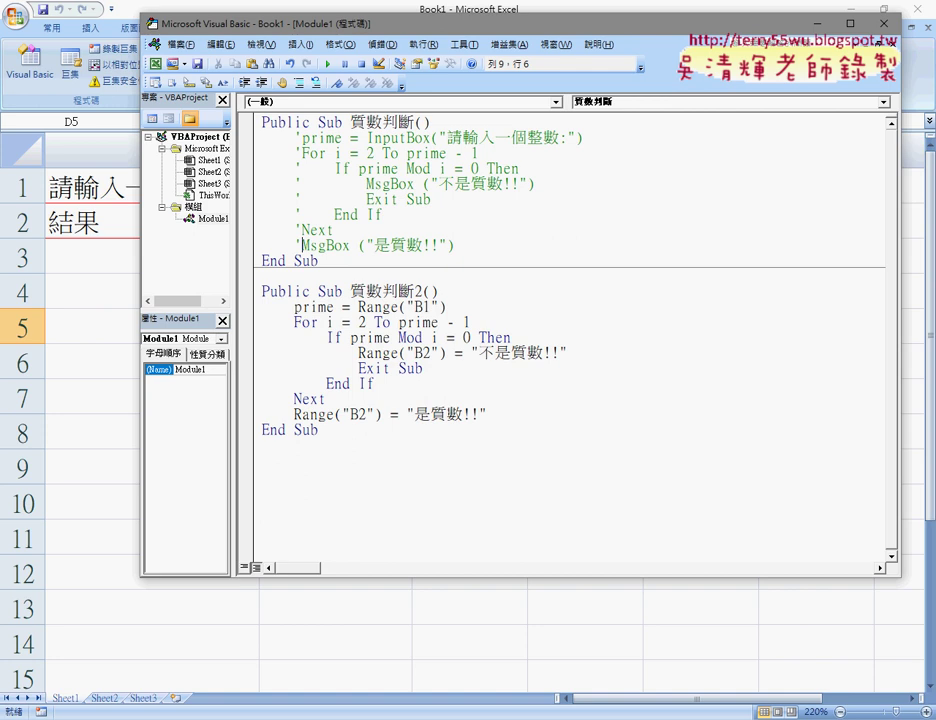
# Step: Hide and then show the Edit toolbar again
pyautogui.rightClick(336, 68)
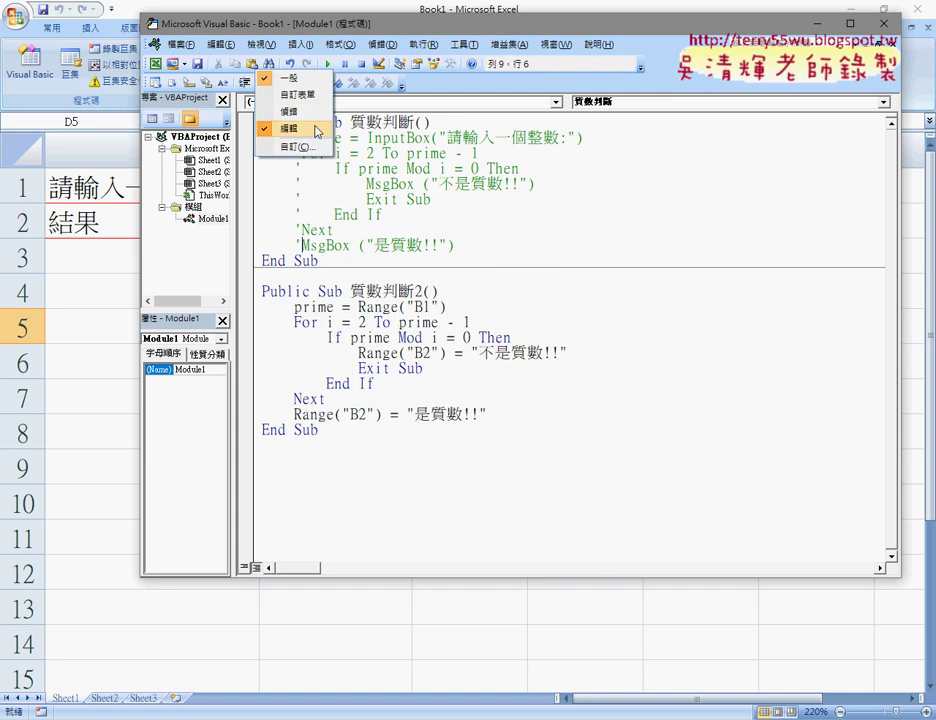
pyautogui.click(317, 131)
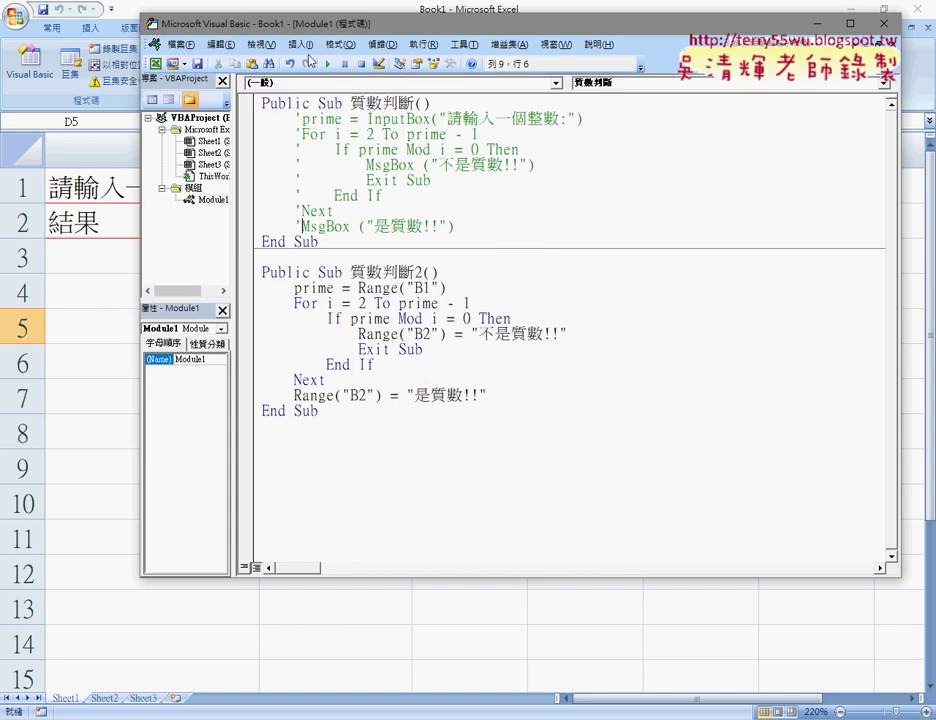
pyautogui.rightClick(230, 60)
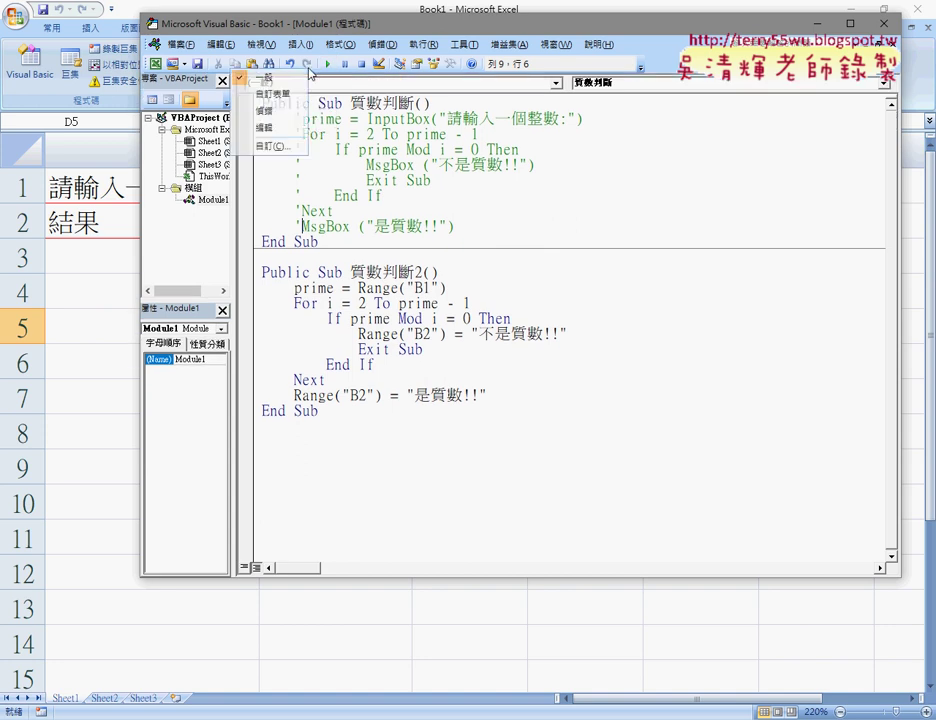
pyautogui.click(280, 125)
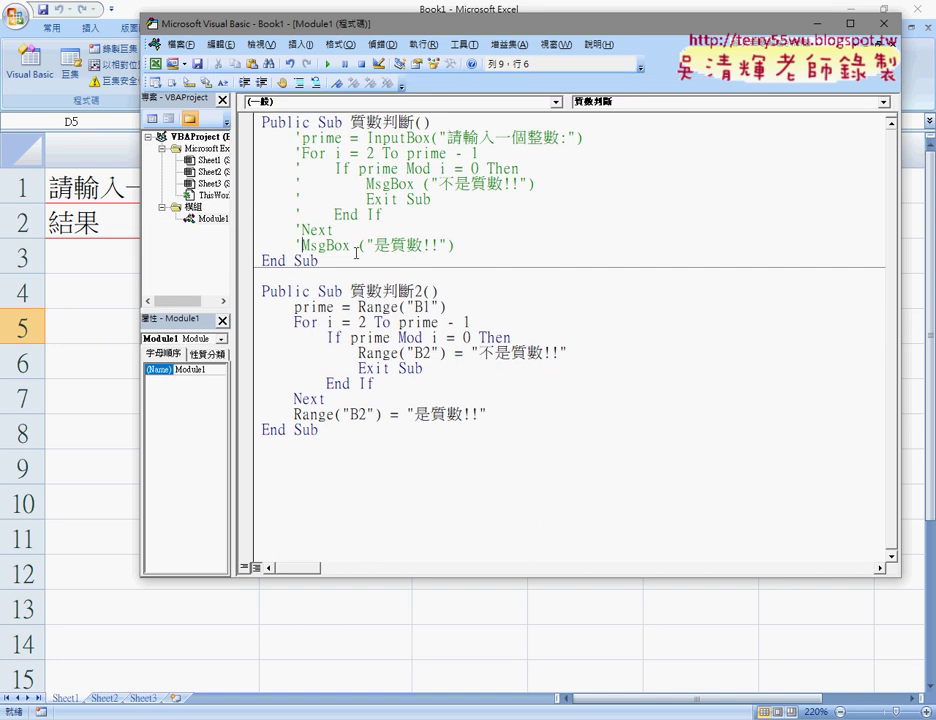
# Step: Select the 質數判斷 body lines and toggle Comment Block / Uncomment Block, leaving them uncommented
pyautogui.moveTo(456, 245); pyautogui.dragTo(244, 135)
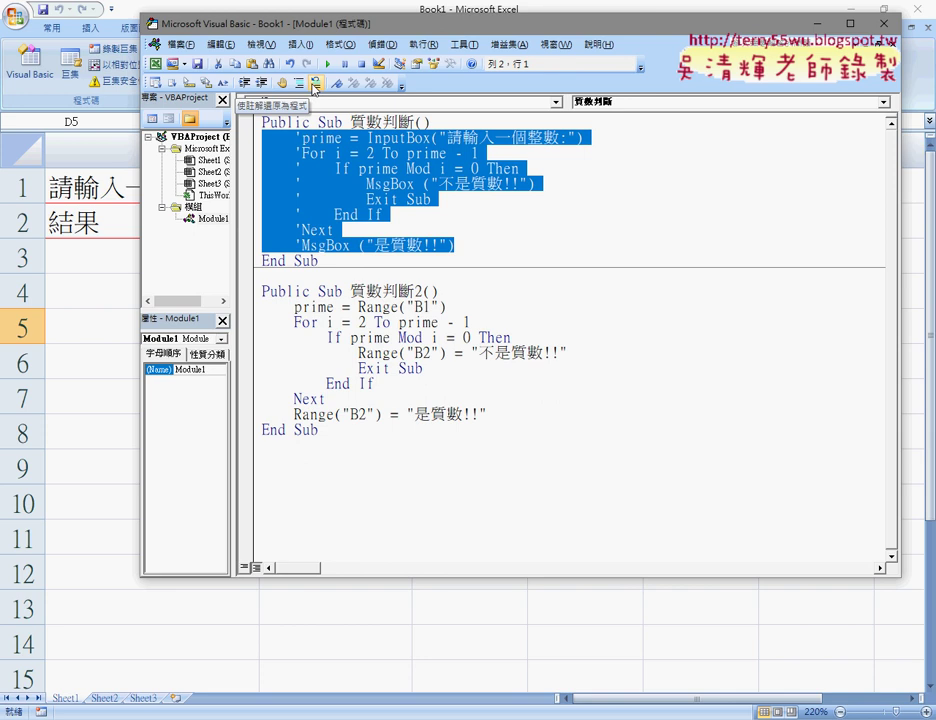
pyautogui.click(314, 85)
pyautogui.click(297, 86)
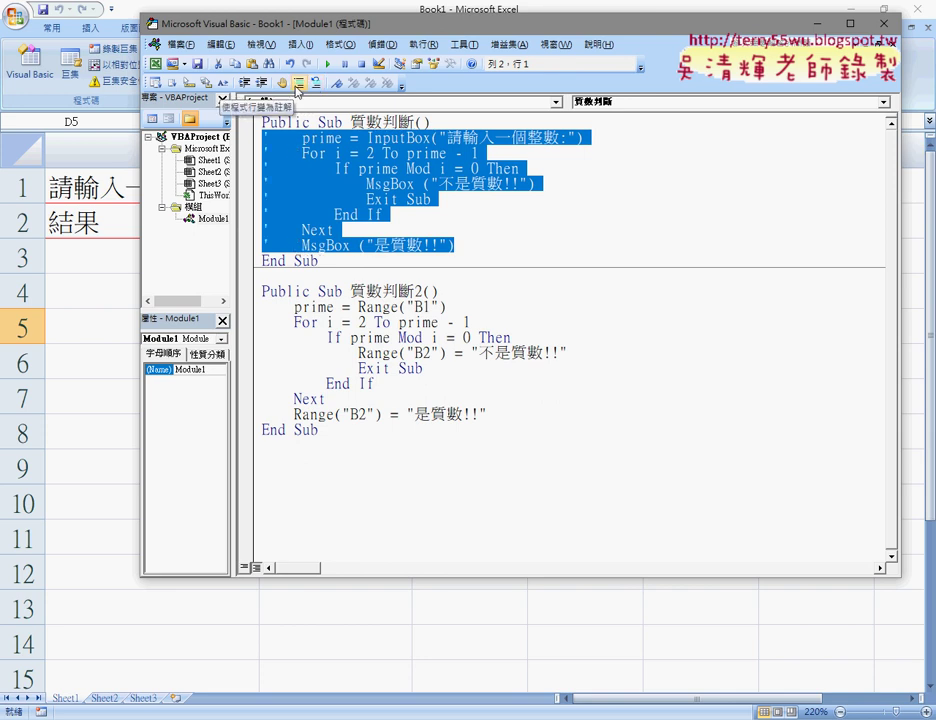
pyautogui.click(314, 85)
pyautogui.moveTo(449, 245); pyautogui.dragTo(264, 140)
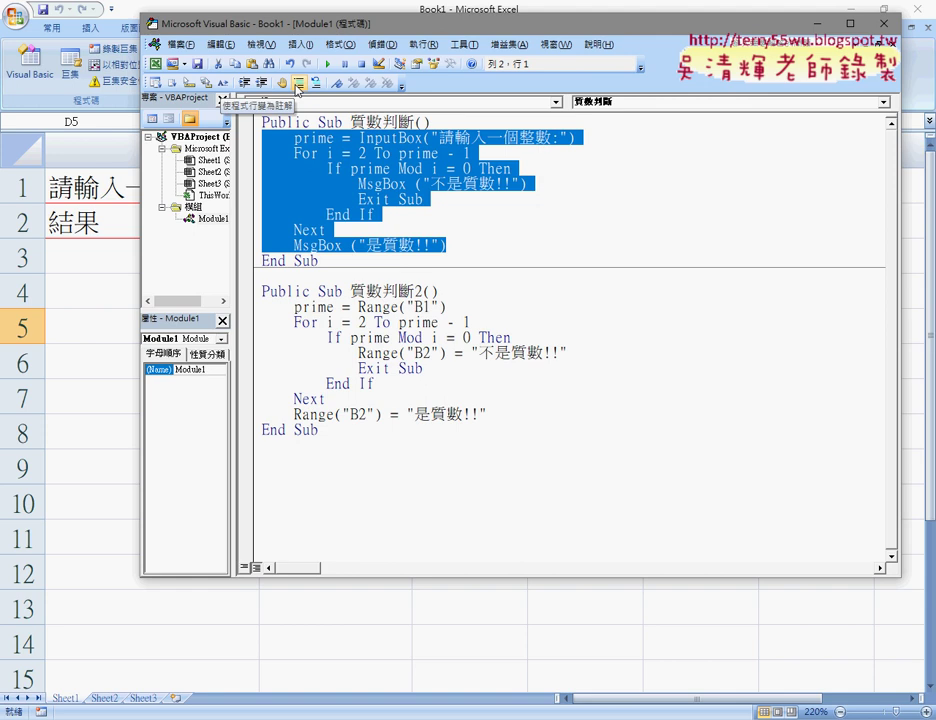
pyautogui.click(298, 85)
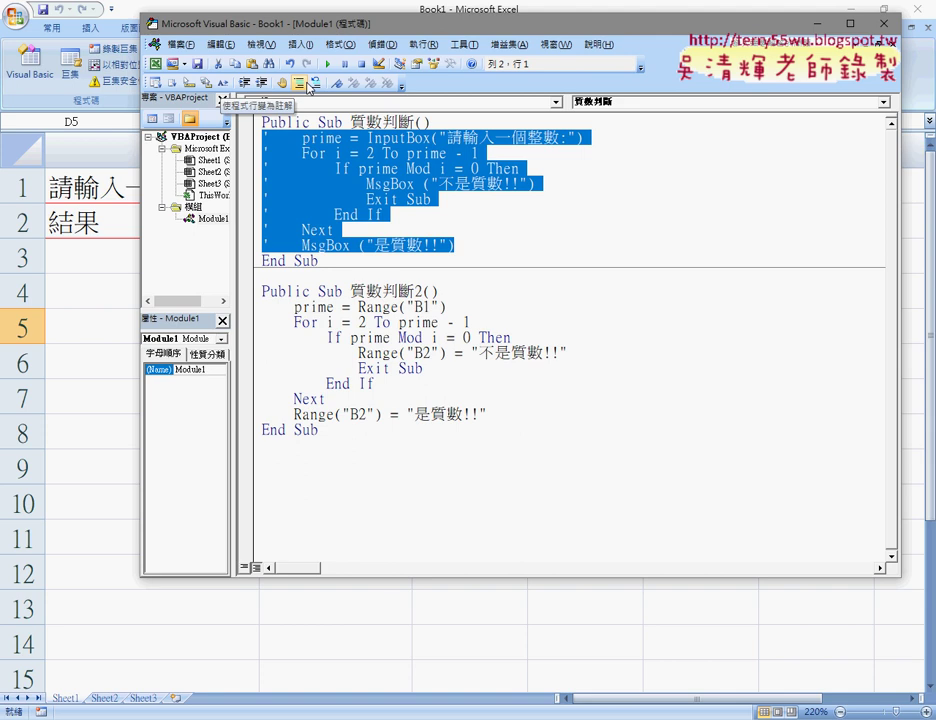
pyautogui.click(316, 84)
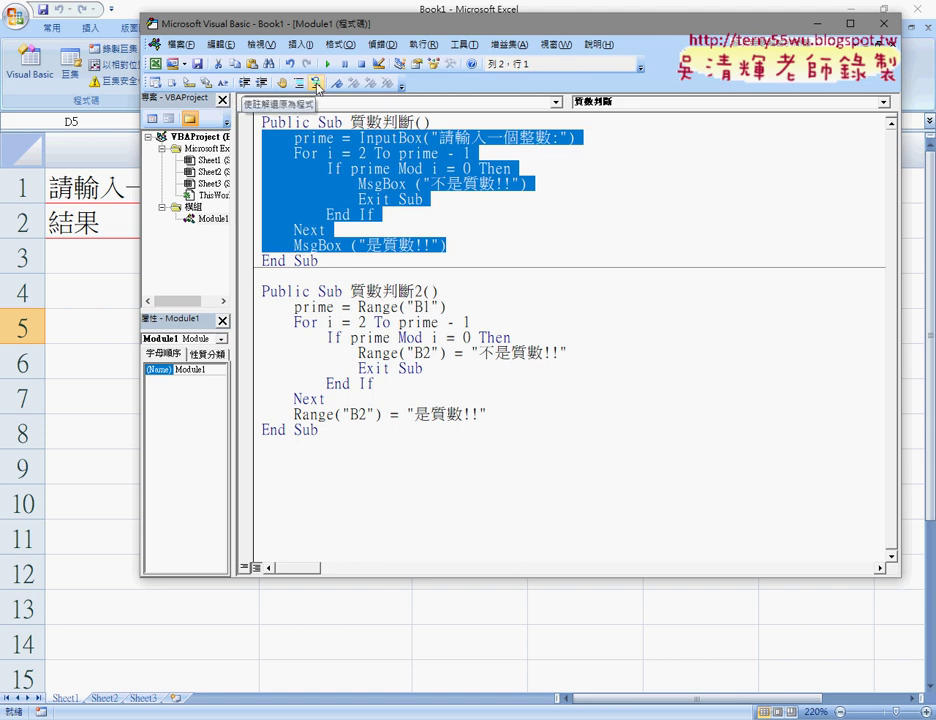